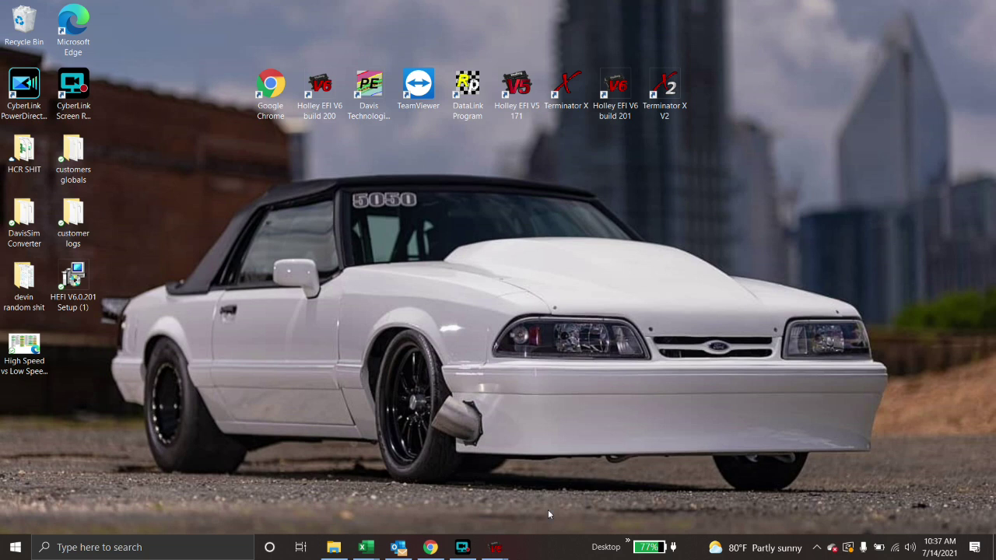
# - In Inputs 61-80, set input #67 FINAL FUEL FLOW's type to INTERNAL and accept the warning
pyautogui.moveTo(495, 547)
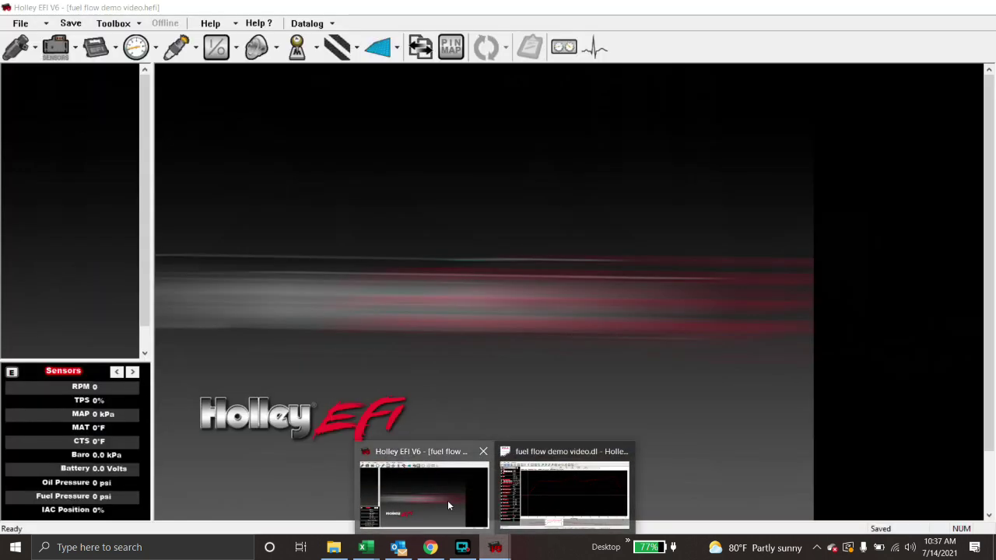
pyautogui.click(448, 505)
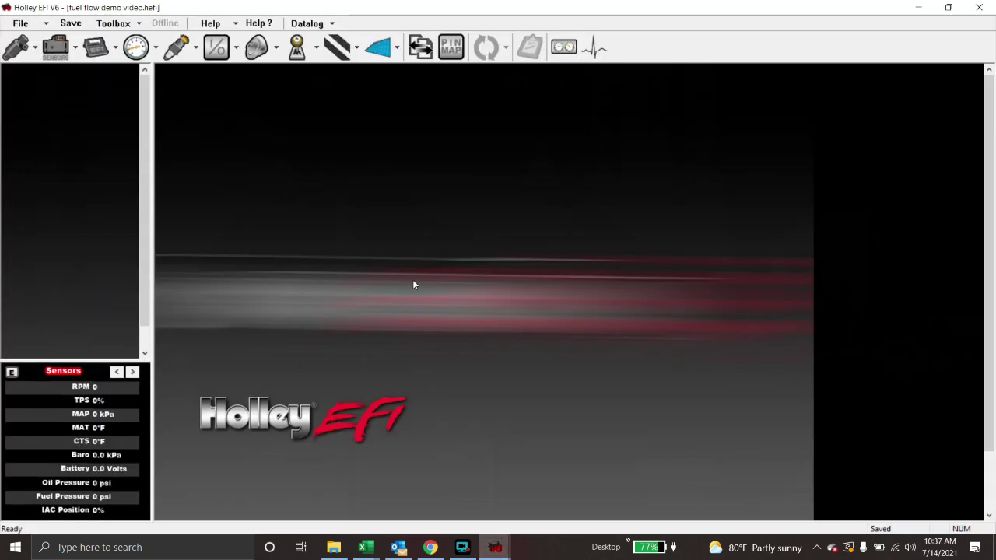
pyautogui.click(218, 49)
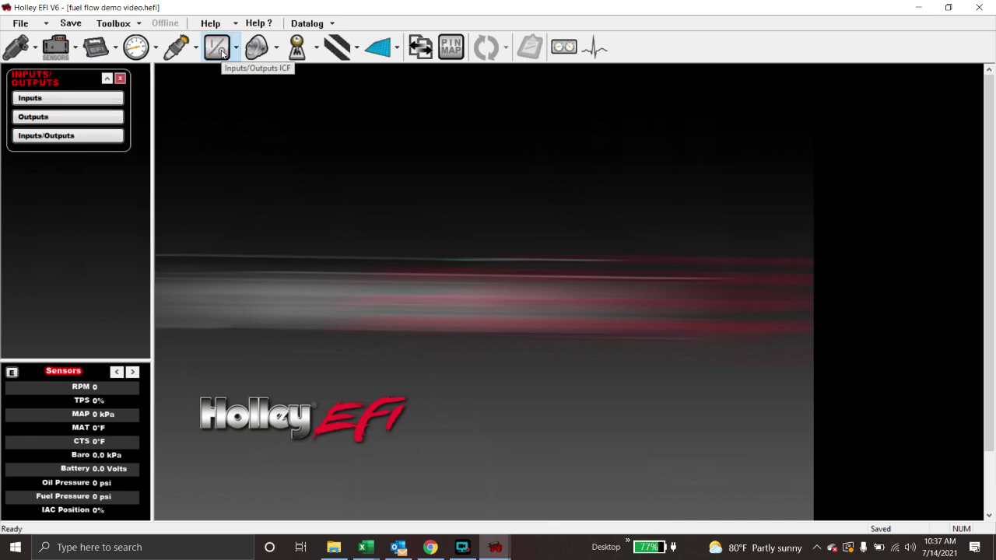
pyautogui.click(475, 78)
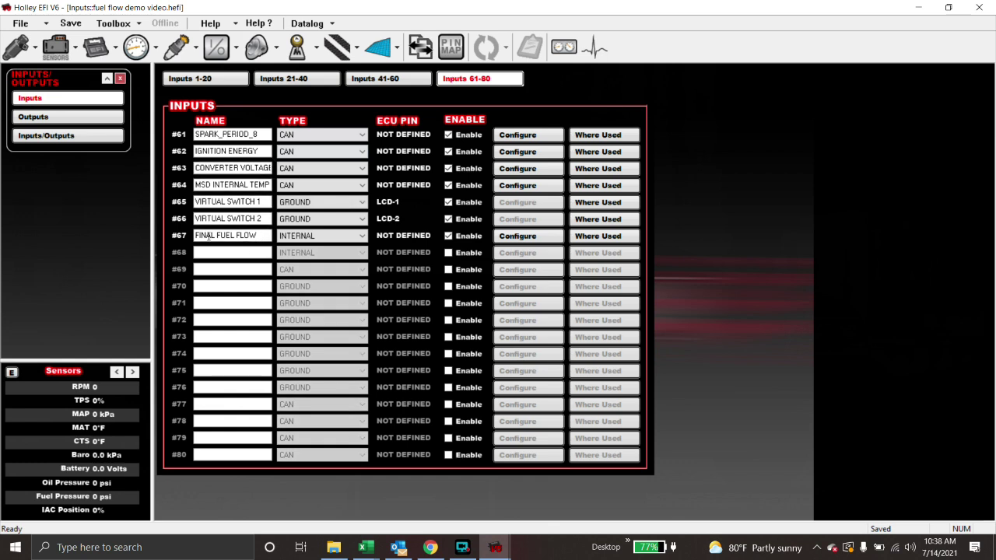
pyautogui.click(316, 240)
pyautogui.click(338, 241)
pyautogui.click(330, 368)
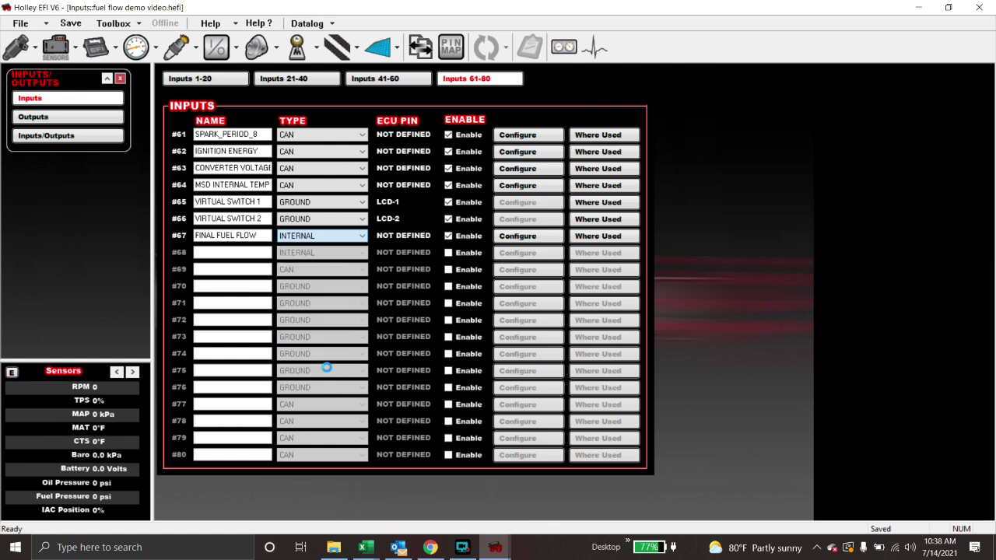
pyautogui.click(568, 295)
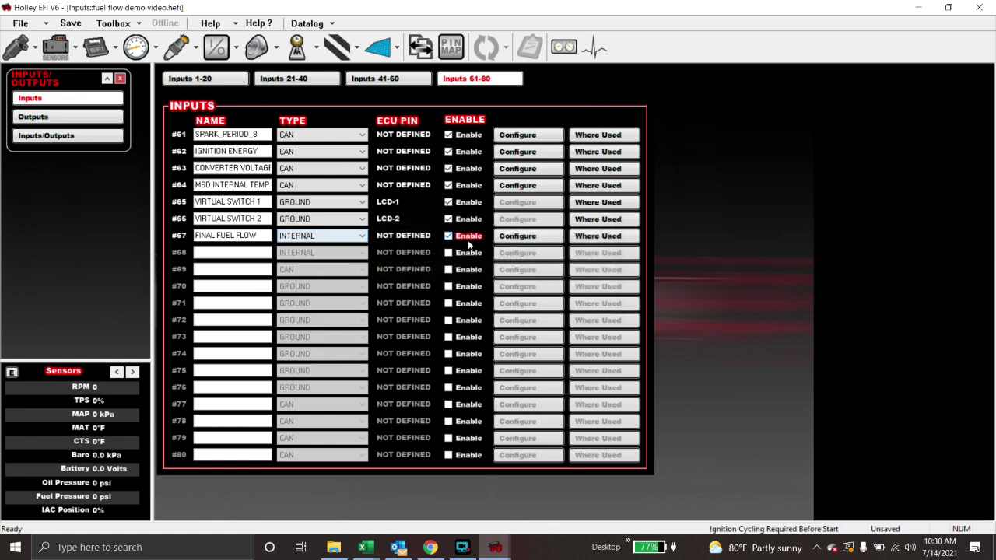
# - Set the FINAL FUEL FLOW input's source to Fuel_FinalFlow and return to the inputs list
pyautogui.click(518, 236)
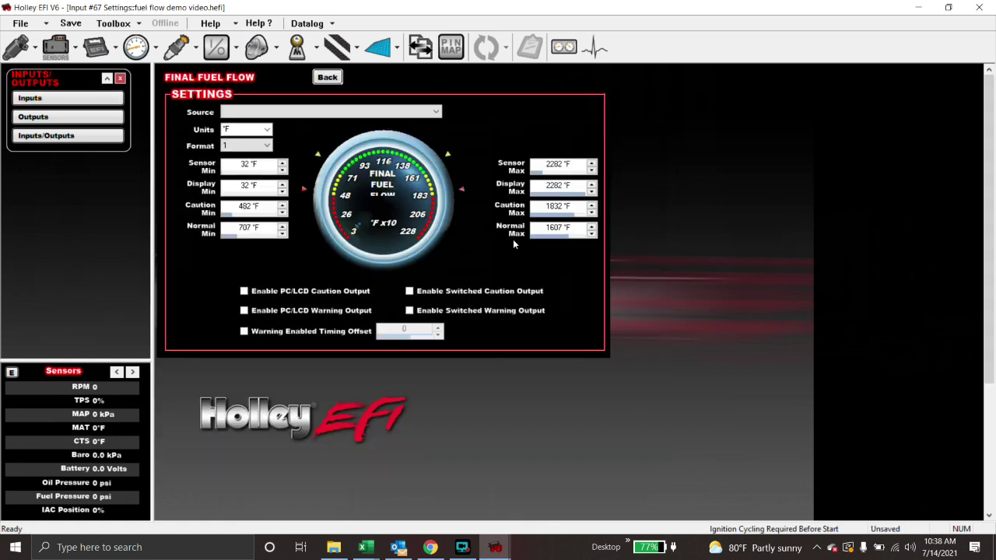
pyautogui.click(335, 111)
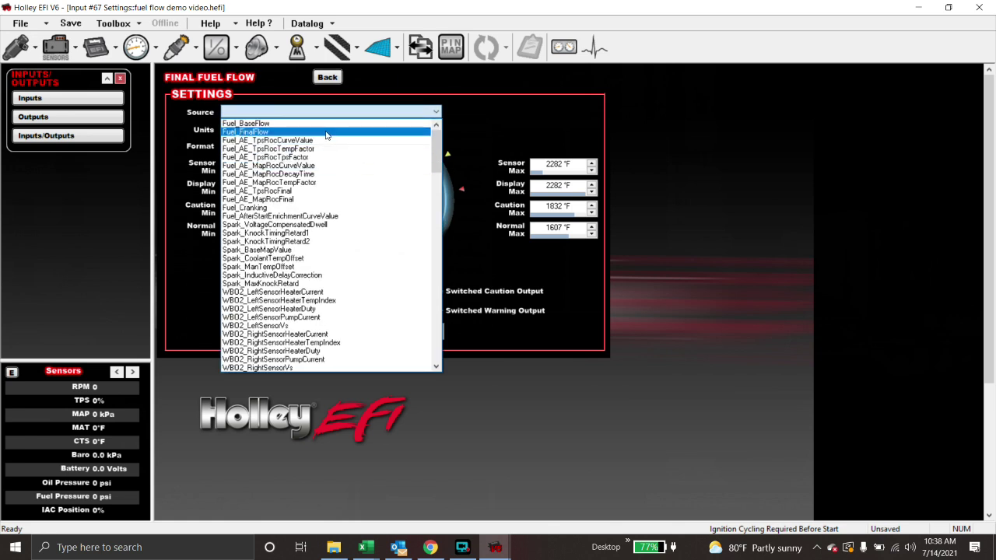
pyautogui.click(327, 133)
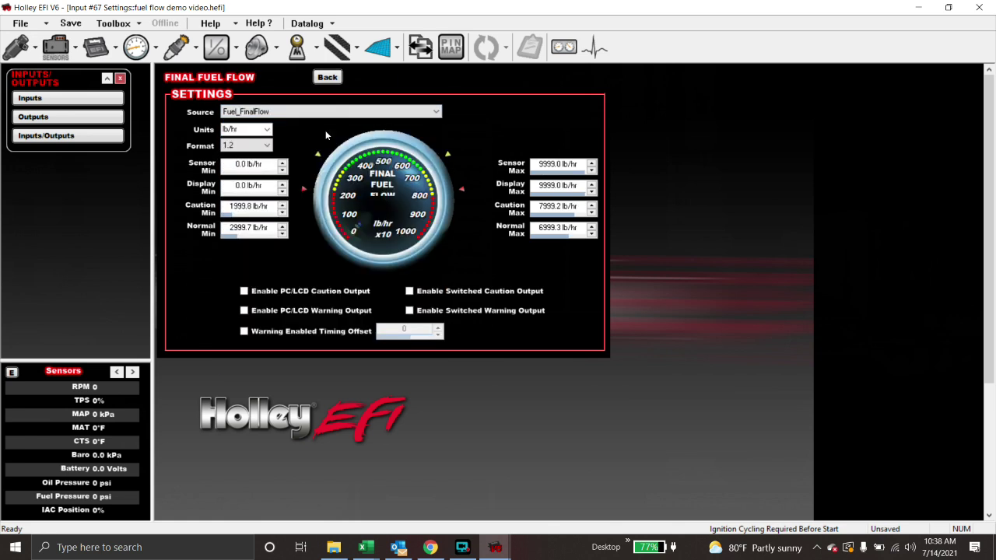
pyautogui.click(328, 77)
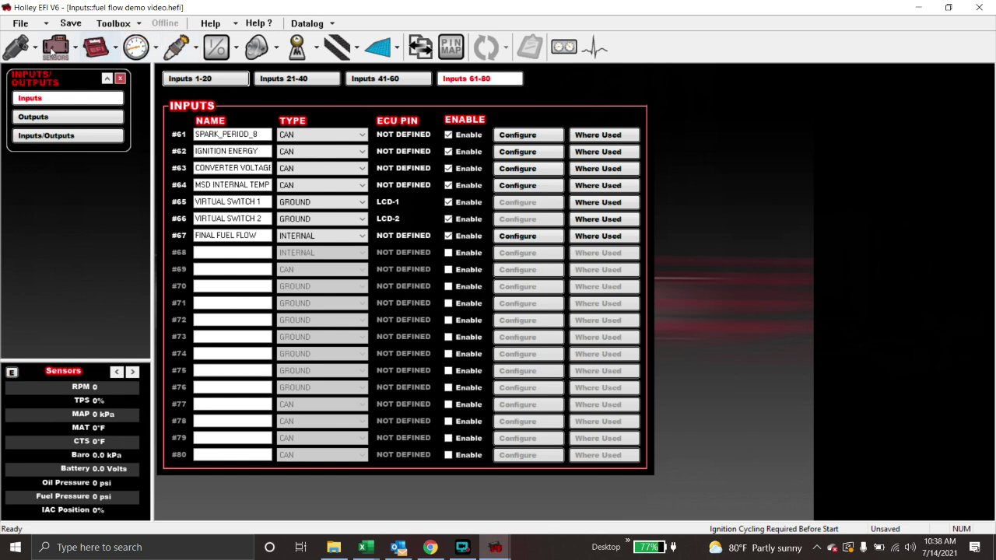
pyautogui.click(16, 47)
# - Turn on Conversion to show Base Fuel in lb/hr, then review the learn table and closed loop limits
pyautogui.click(277, 80)
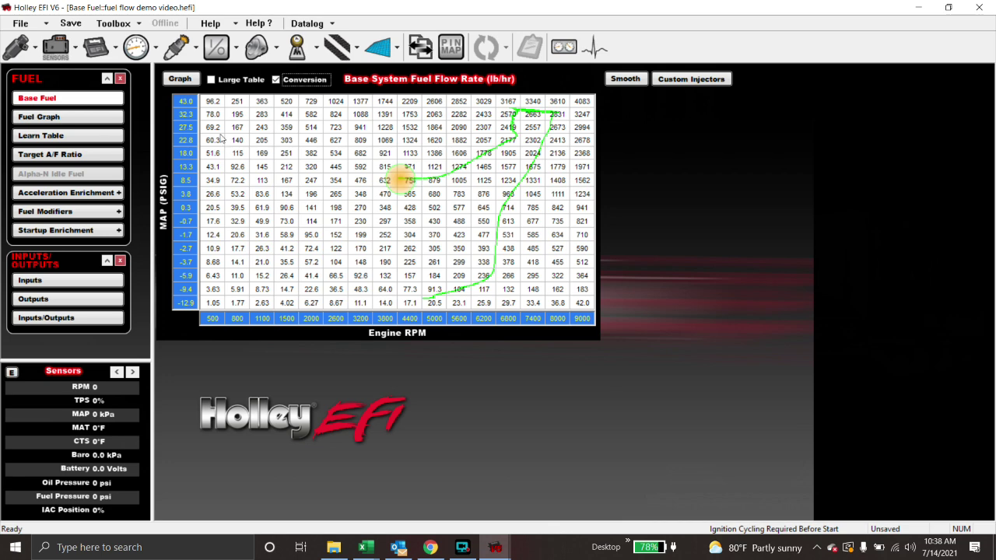
pyautogui.click(68, 136)
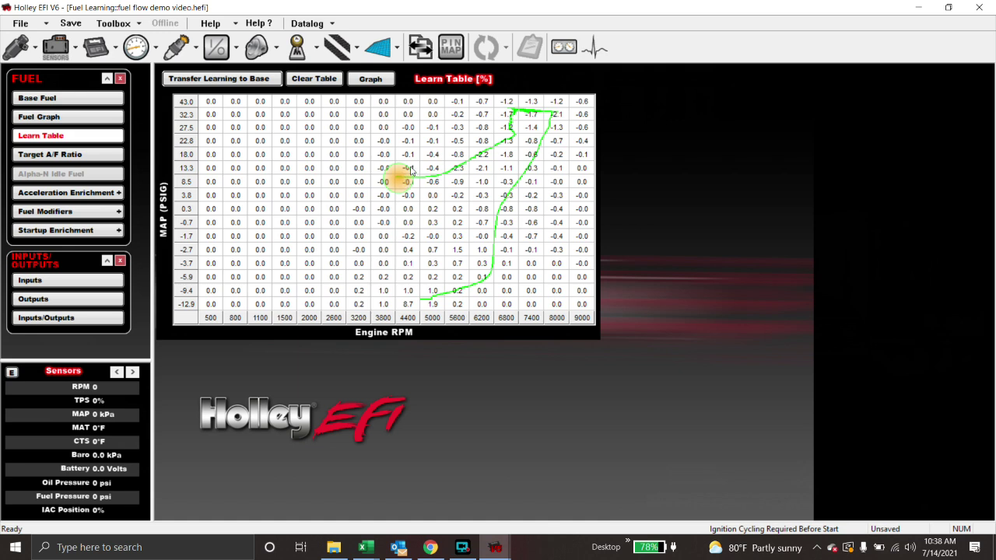
pyautogui.click(95, 48)
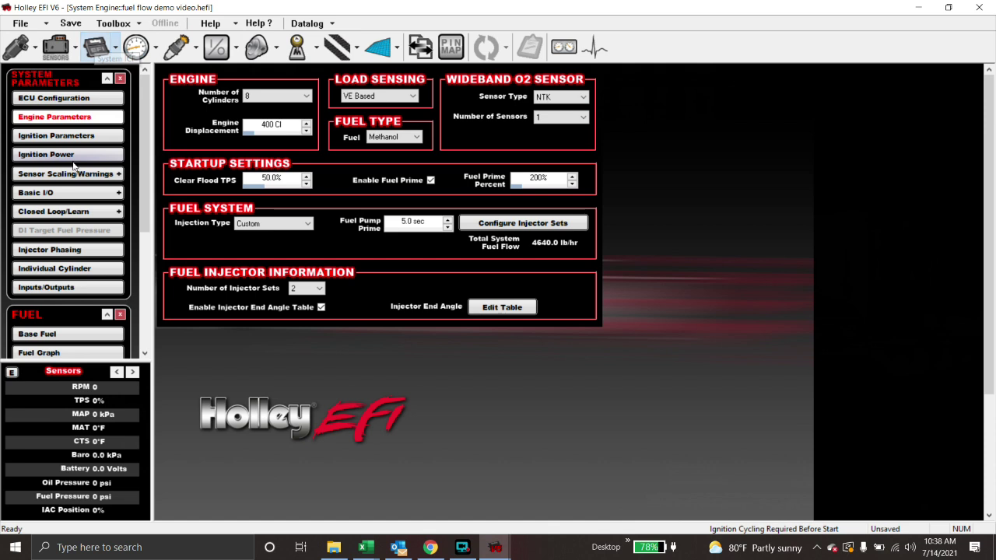
pyautogui.click(53, 211)
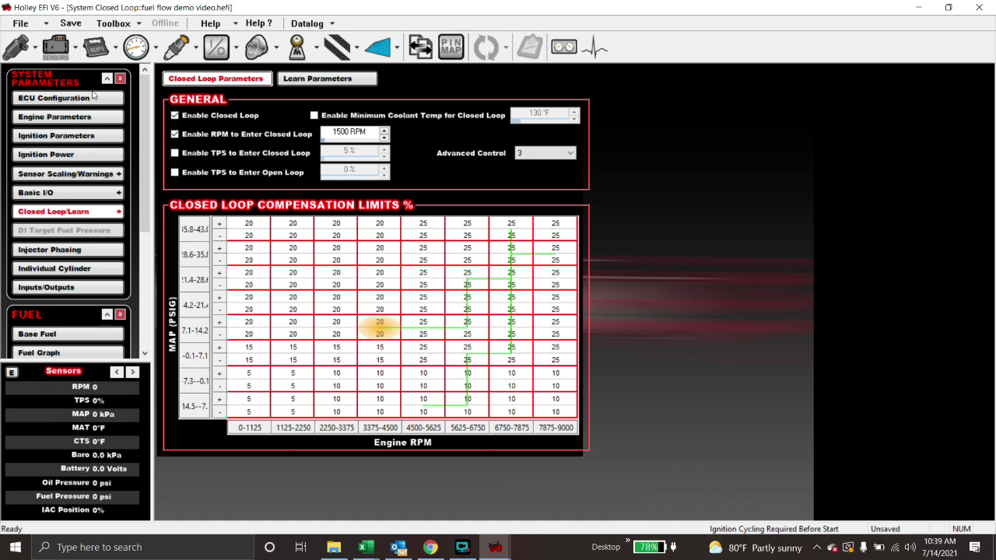
pyautogui.click(381, 47)
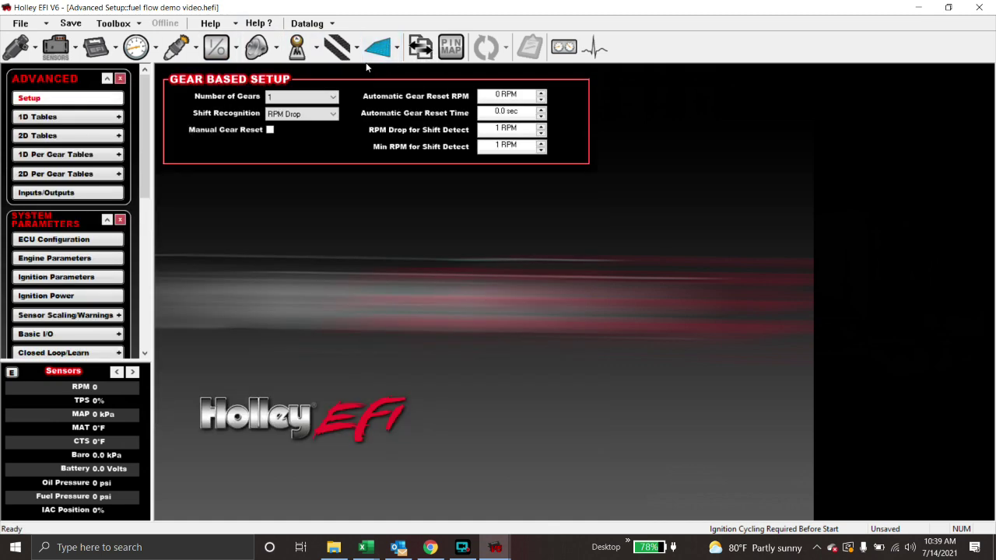
# - Show 2D table #6, the FPComp 75 base fuel flow multiplier table by fuel pressure and MAP
pyautogui.click(61, 136)
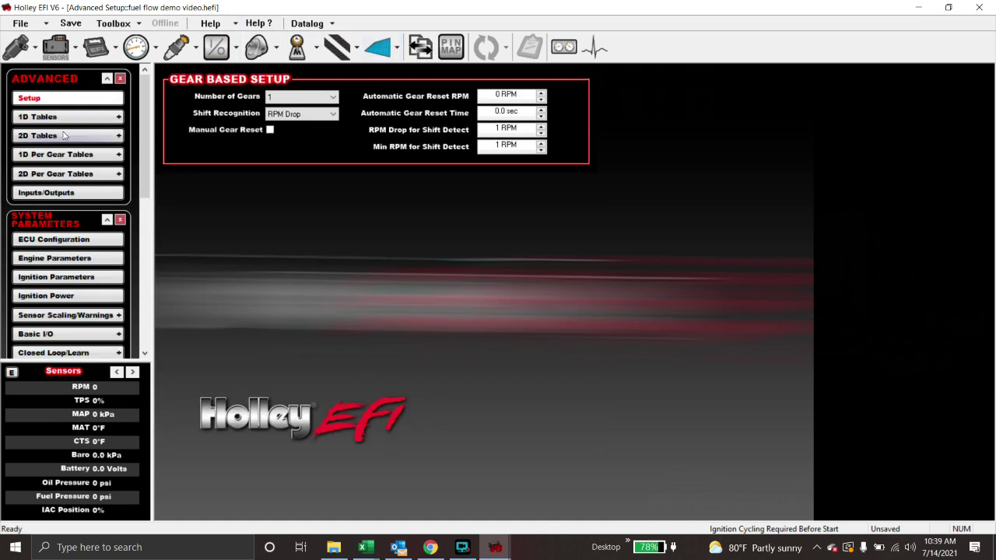
pyautogui.click(519, 79)
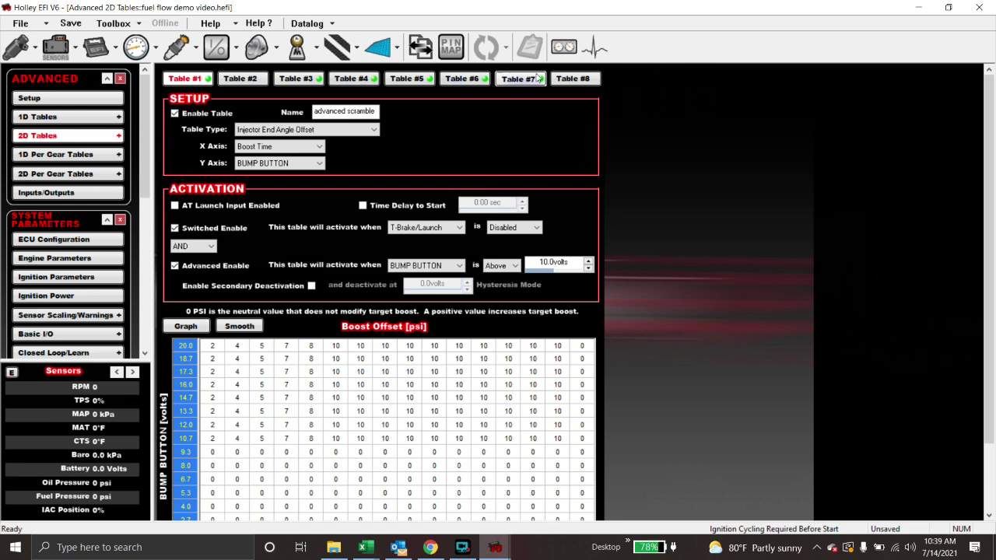
pyautogui.click(482, 79)
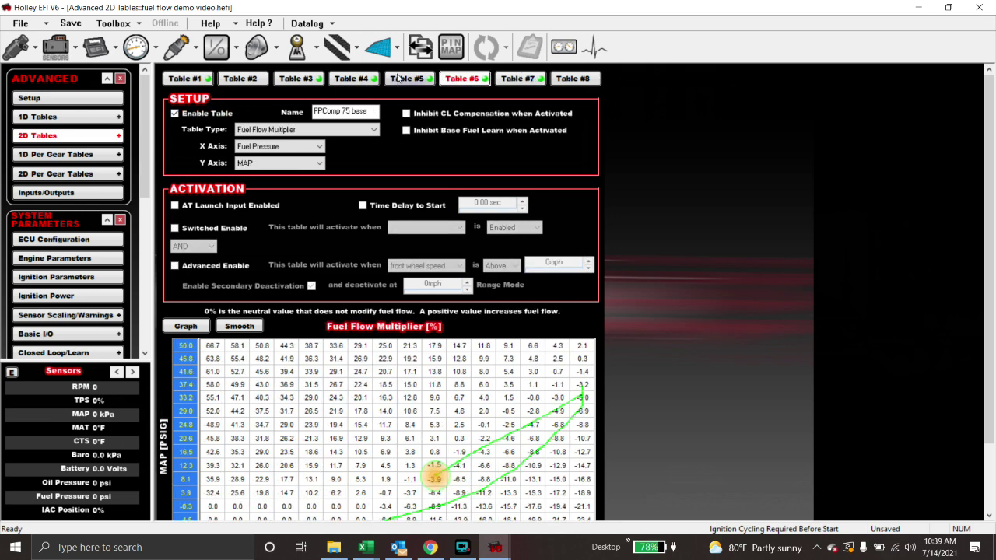
pyautogui.scroll(-2, 699, 231)
pyautogui.scroll(2, 698, 231)
pyautogui.scroll(-2, 623, 190)
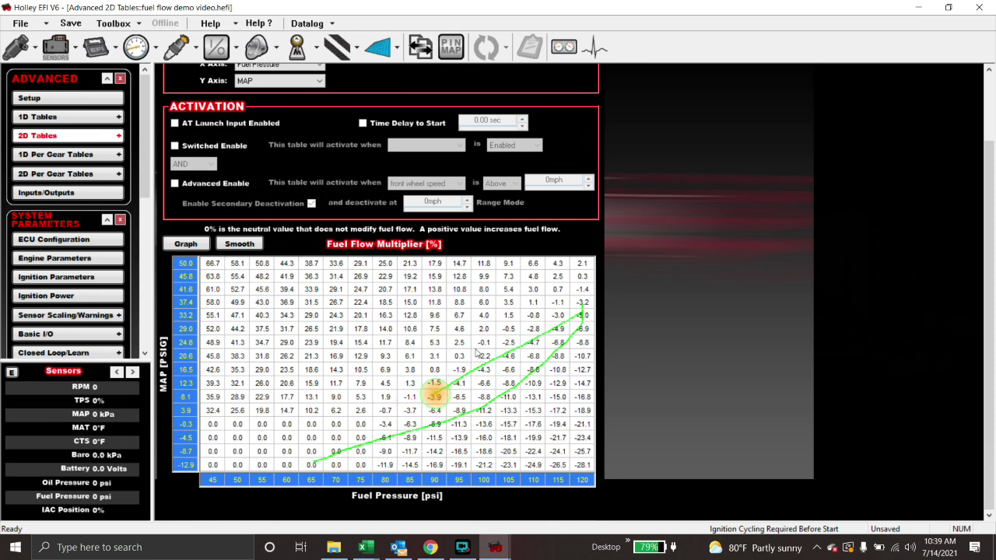
pyautogui.scroll(2, 442, 332)
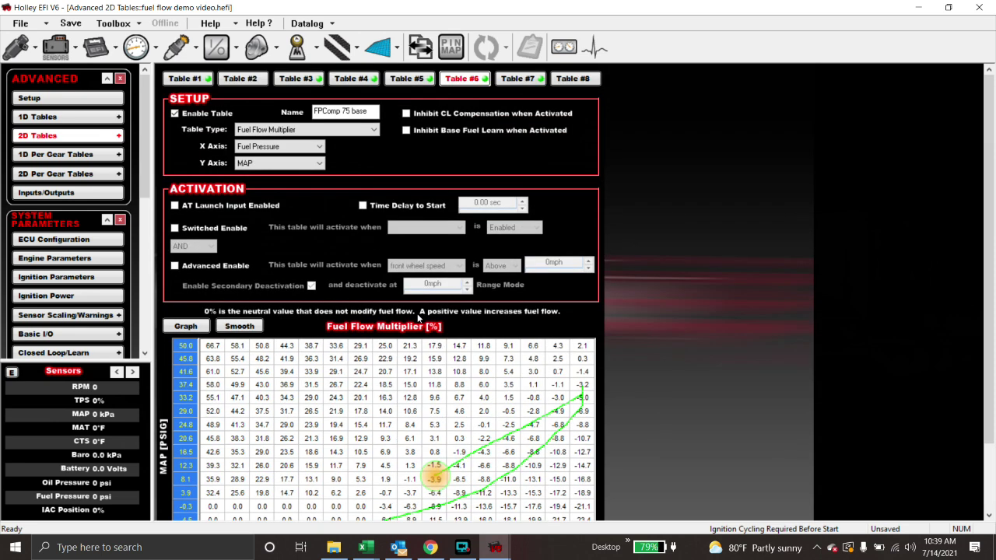
pyautogui.scroll(-2, 417, 396)
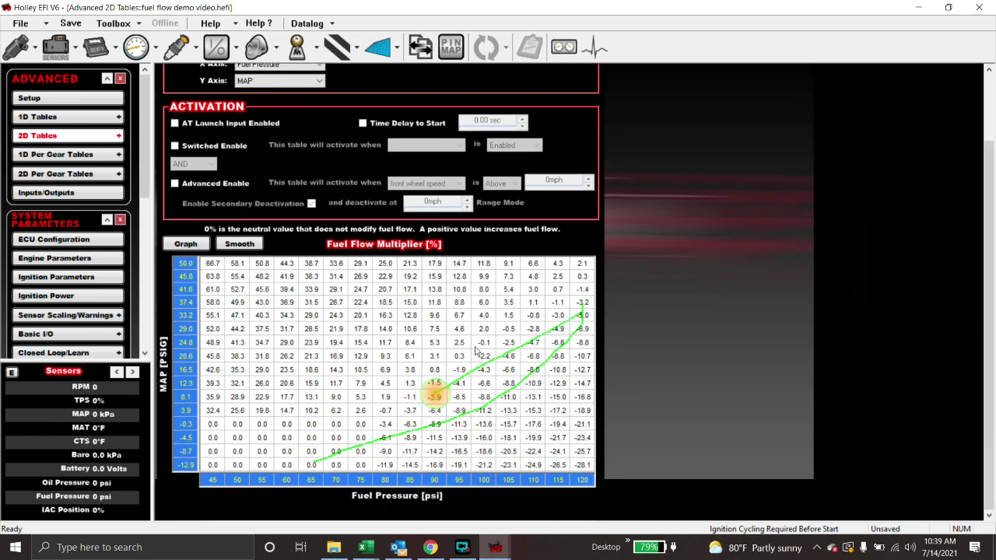
pyautogui.scroll(2, 476, 351)
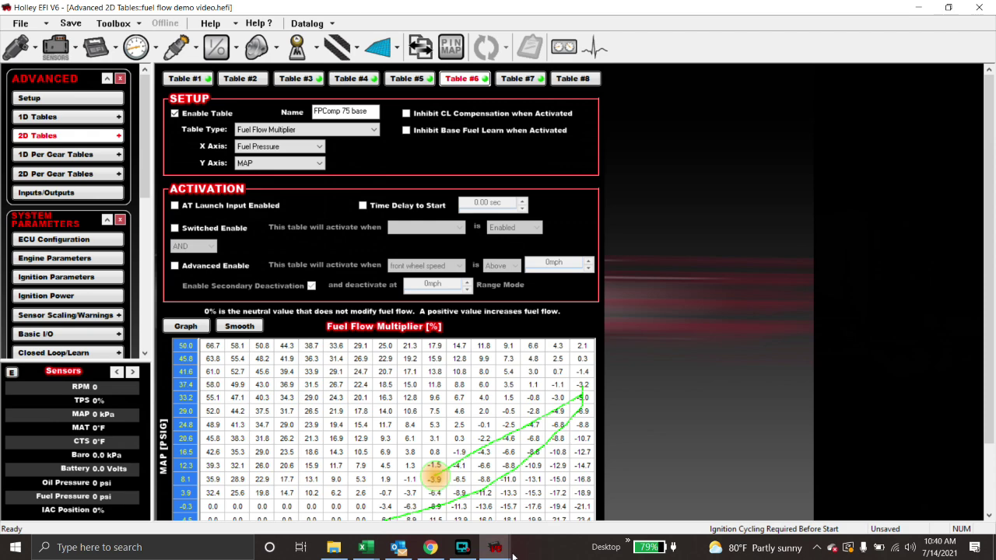
# - In the datalog overlay, compare both runs' RPM and base fuel at about 1.36, 0.7, 1.7, 1.55 and 0.55 s
pyautogui.moveTo(499, 552)
pyautogui.click(545, 490)
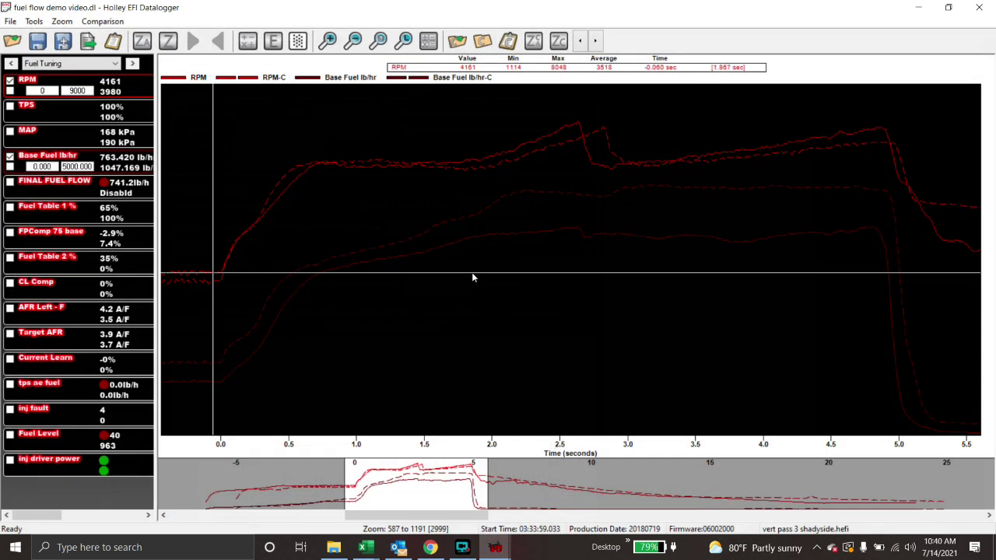
pyautogui.click(405, 138)
pyautogui.moveTo(381, 146); pyautogui.dragTo(315, 140)
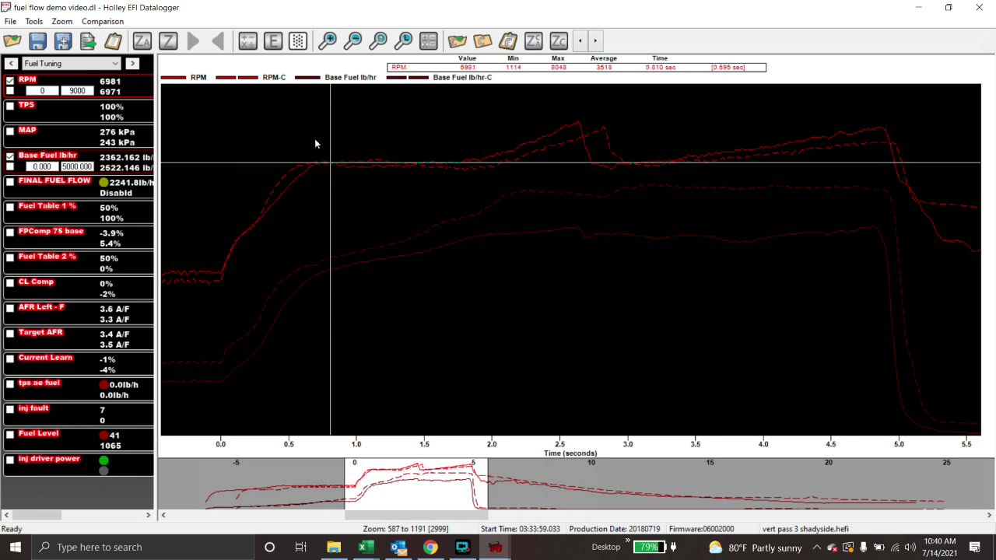
pyautogui.moveTo(230, 151); pyautogui.dragTo(218, 153)
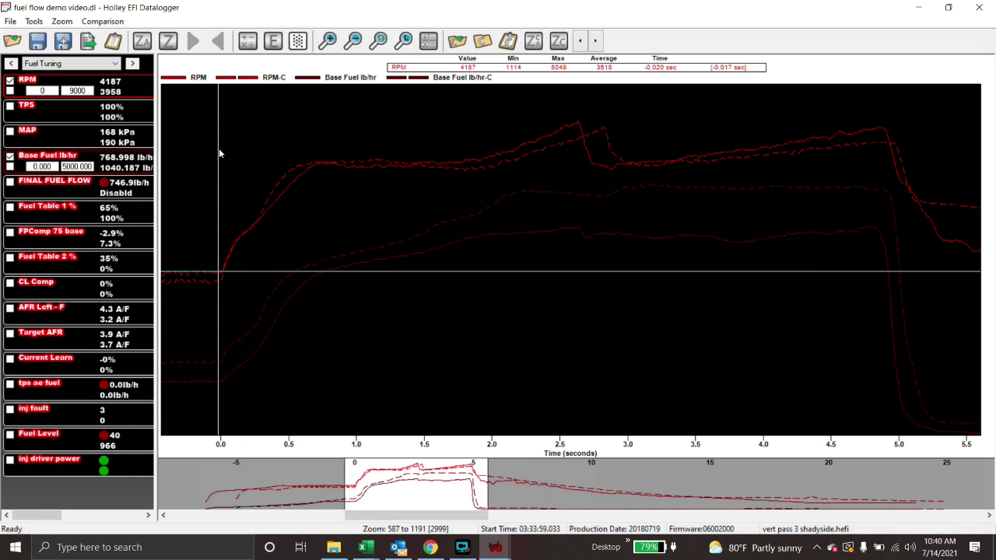
pyautogui.click(451, 137)
pyautogui.click(432, 141)
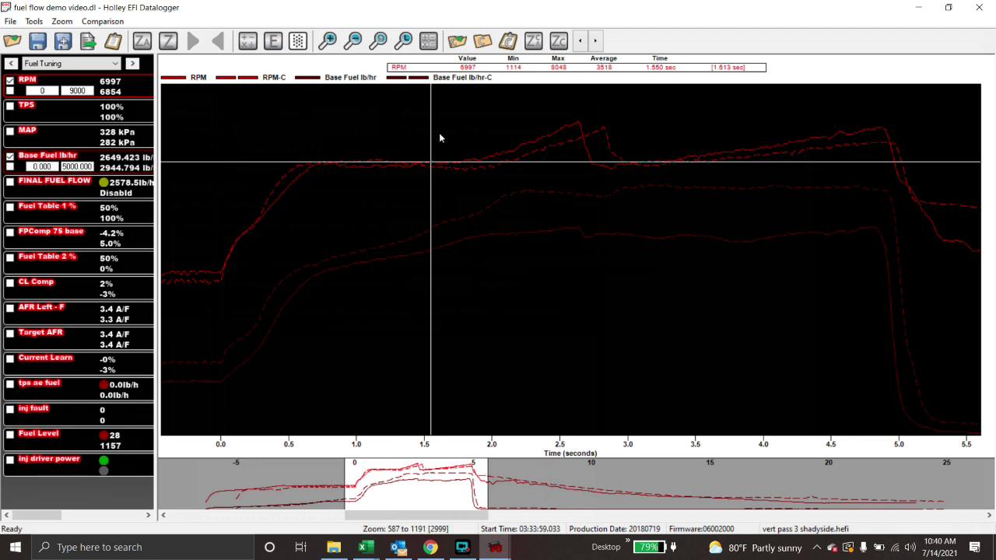
pyautogui.click(525, 123)
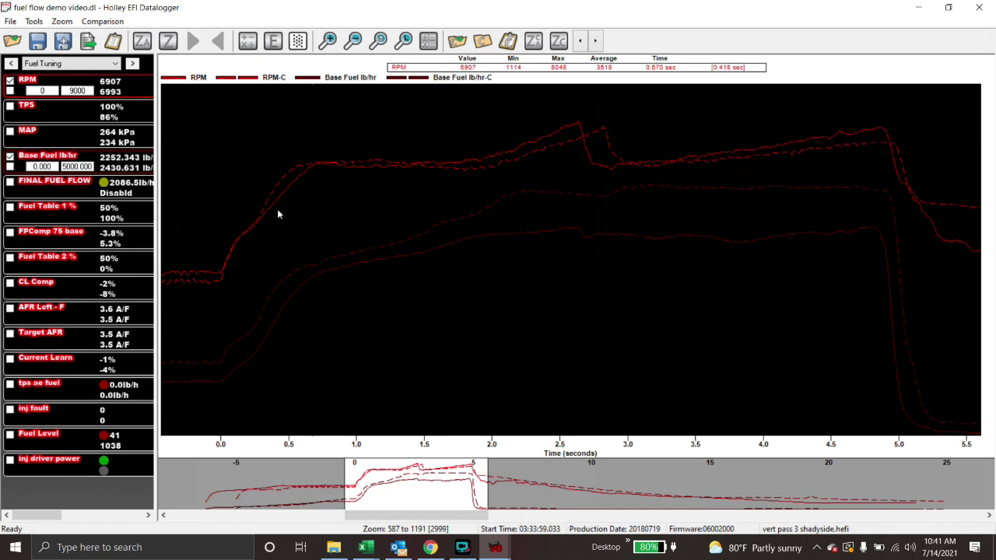
pyautogui.click(295, 201)
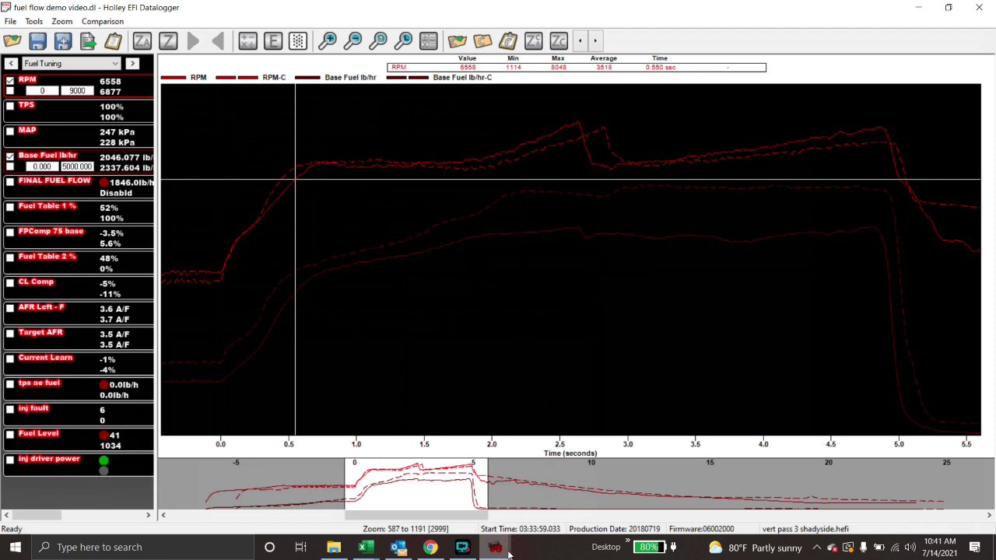
pyautogui.moveTo(495, 547)
pyautogui.click(420, 490)
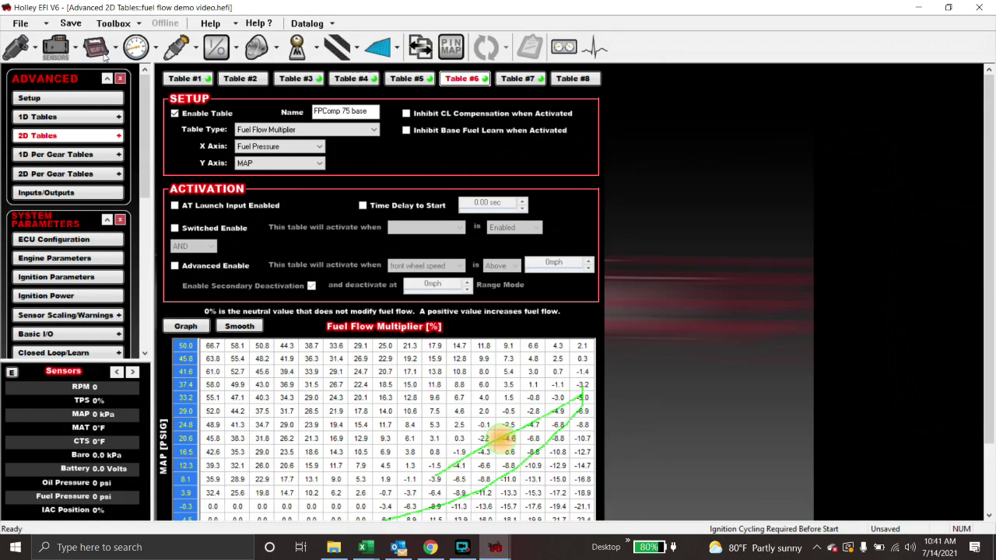
# - Check injector Set #2, then view Set #1's eight 290 lb/hr injectors rated at 75 psi
pyautogui.click(54, 258)
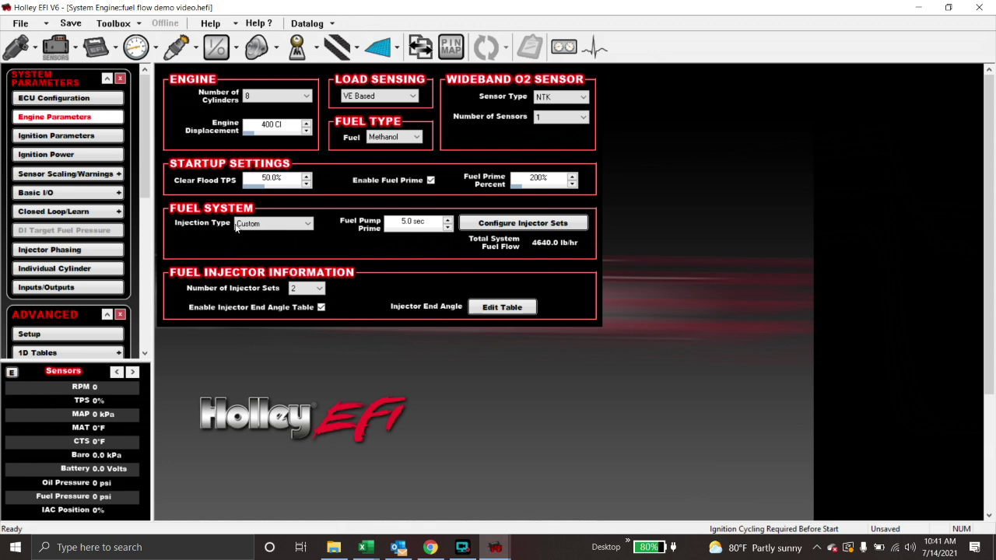
pyautogui.click(488, 227)
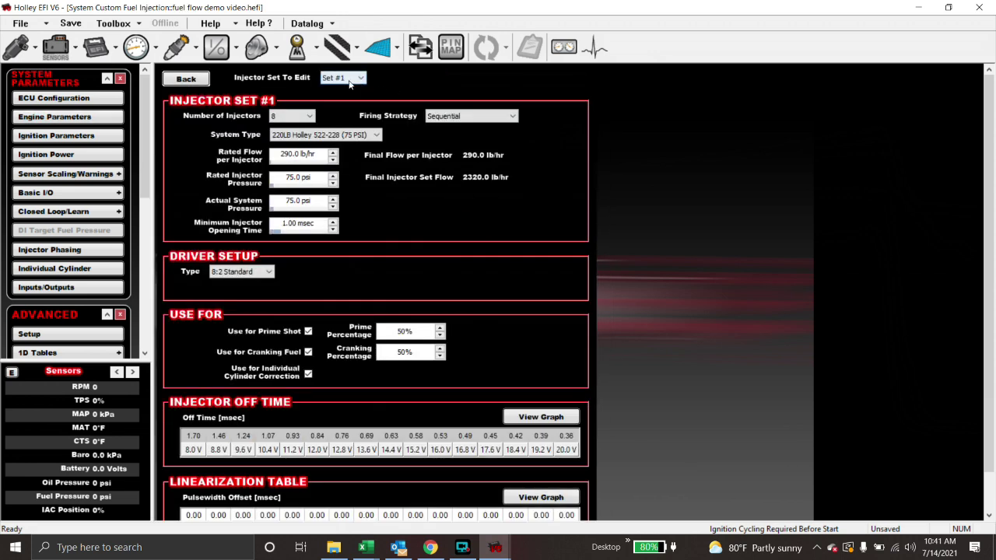
pyautogui.click(186, 78)
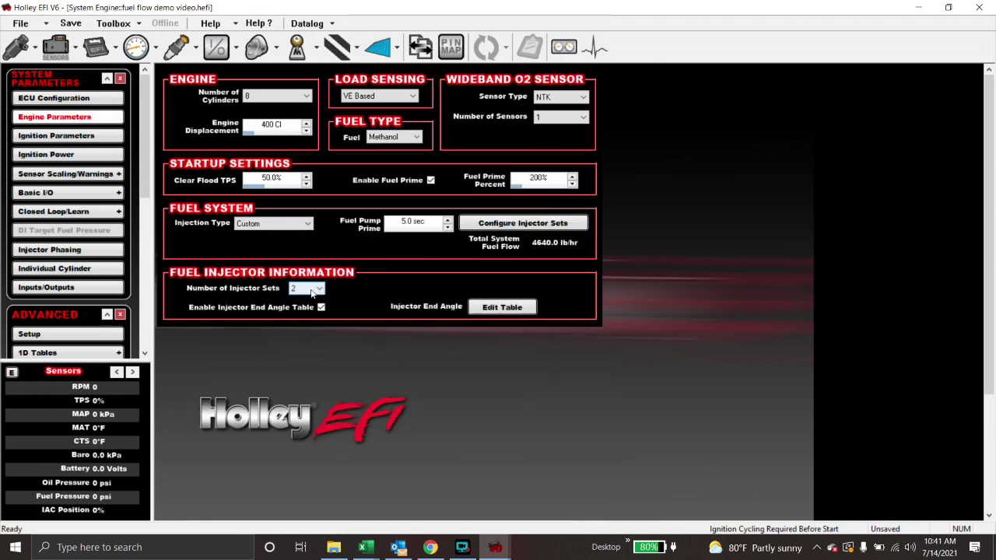
pyautogui.click(508, 223)
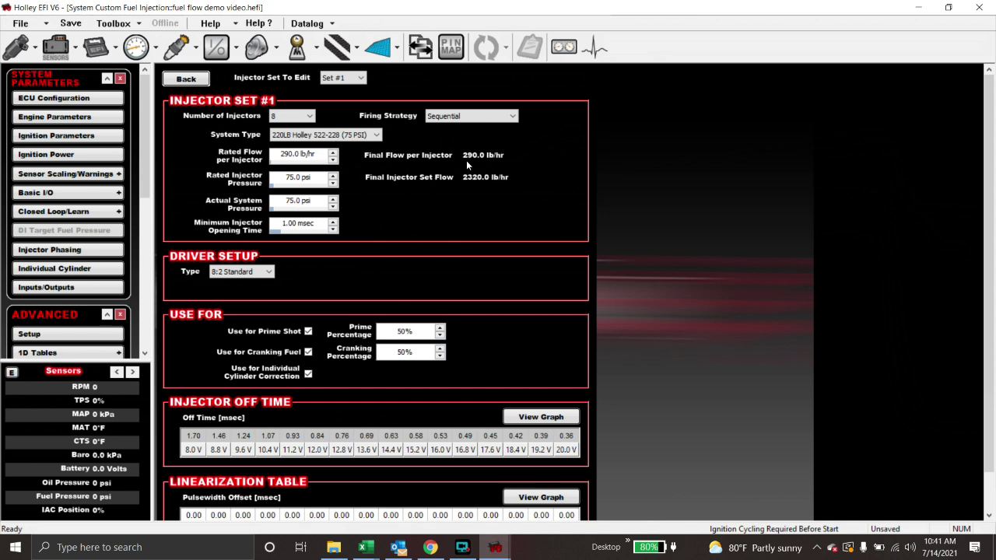
pyautogui.click(342, 78)
pyautogui.click(340, 99)
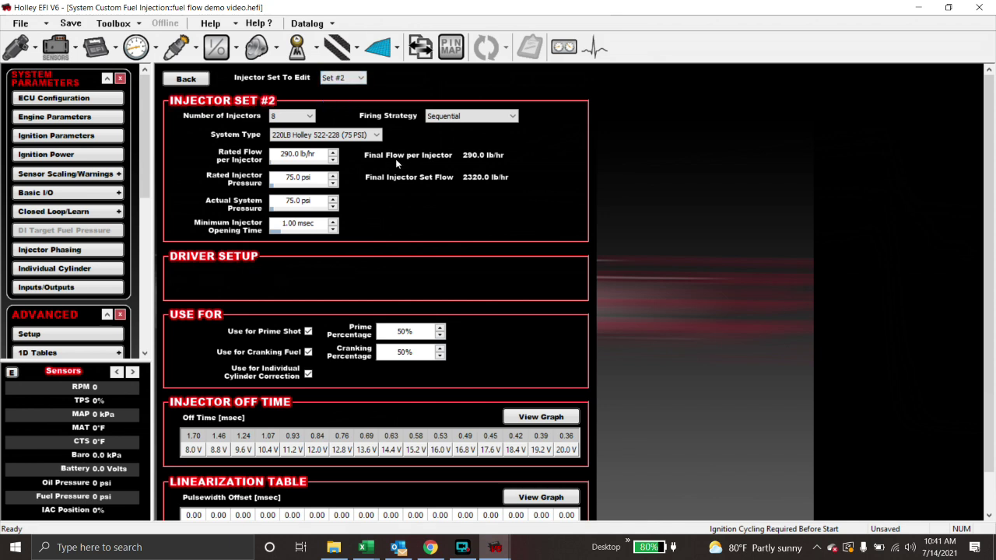
pyautogui.click(358, 78)
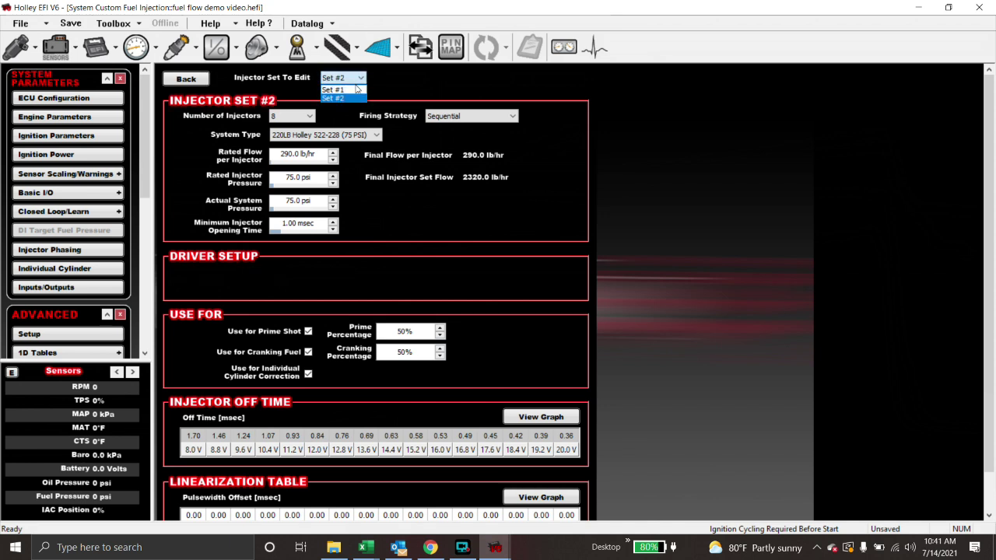
pyautogui.click(356, 90)
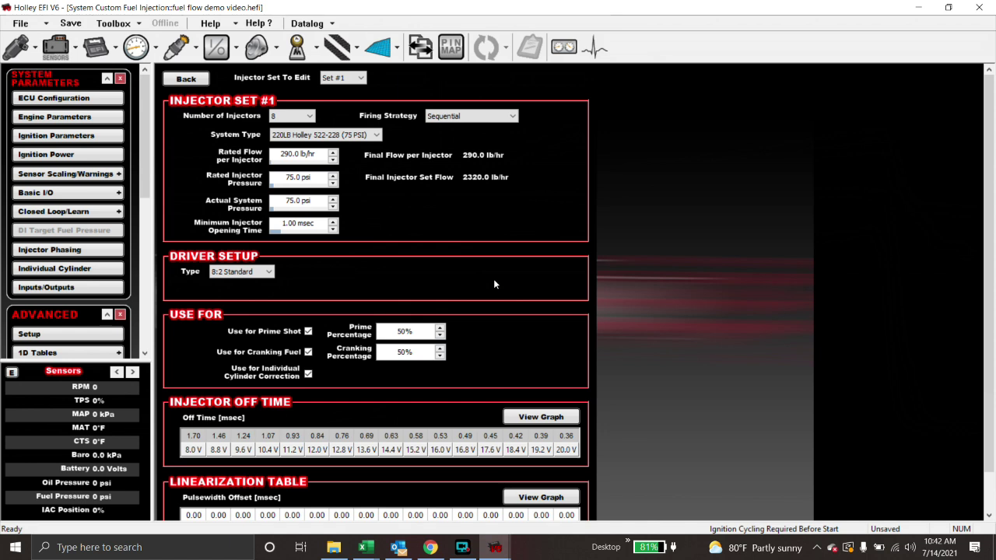
pyautogui.click(14, 48)
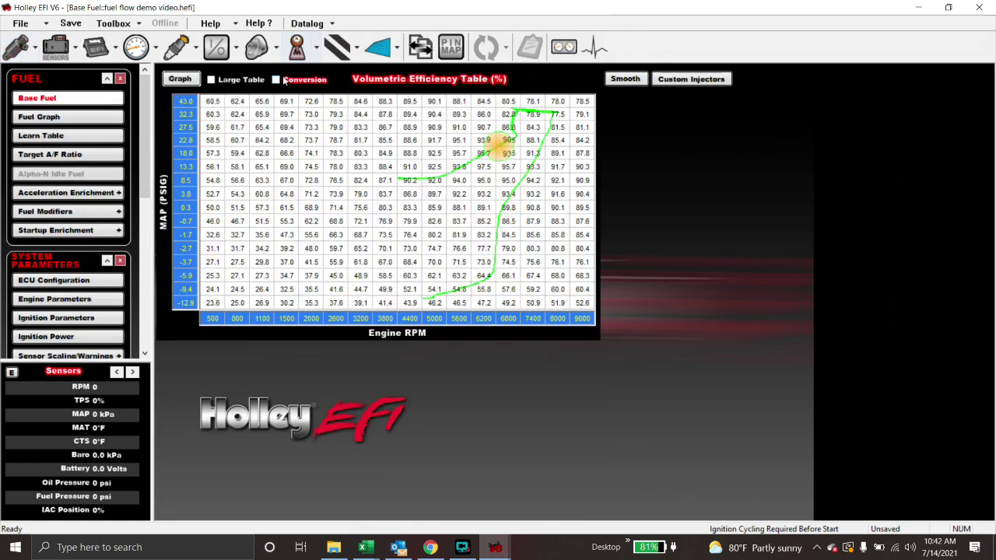
# - Turn Conversion back on so the VE table reads as Base System Fuel Flow Rate in lb/hr
pyautogui.click(290, 79)
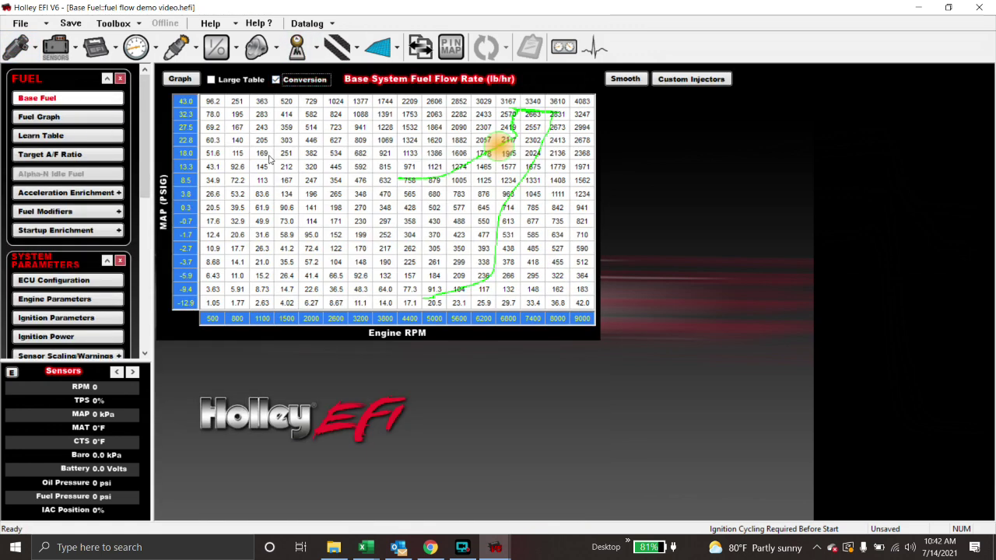
# - Show the 15.2 cell's exact value, 15.212 lb/hr, at -5.9 MAP and 1100 RPM
pyautogui.click(262, 278)
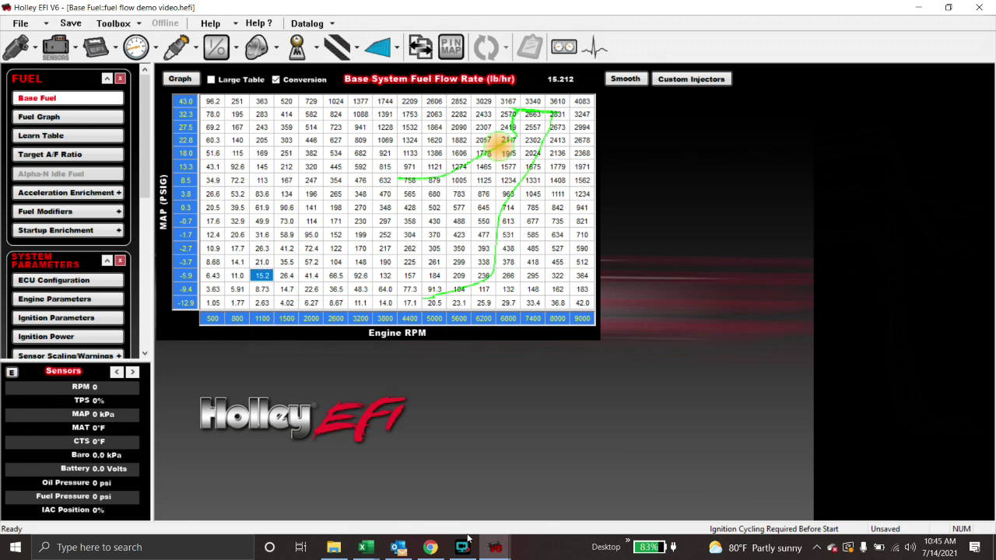
pyautogui.click(496, 549)
# - In the datalog overlay, read both cars' RPM and base fuel flow at 0.44, 0.54 and 0.43 s
pyautogui.click(563, 488)
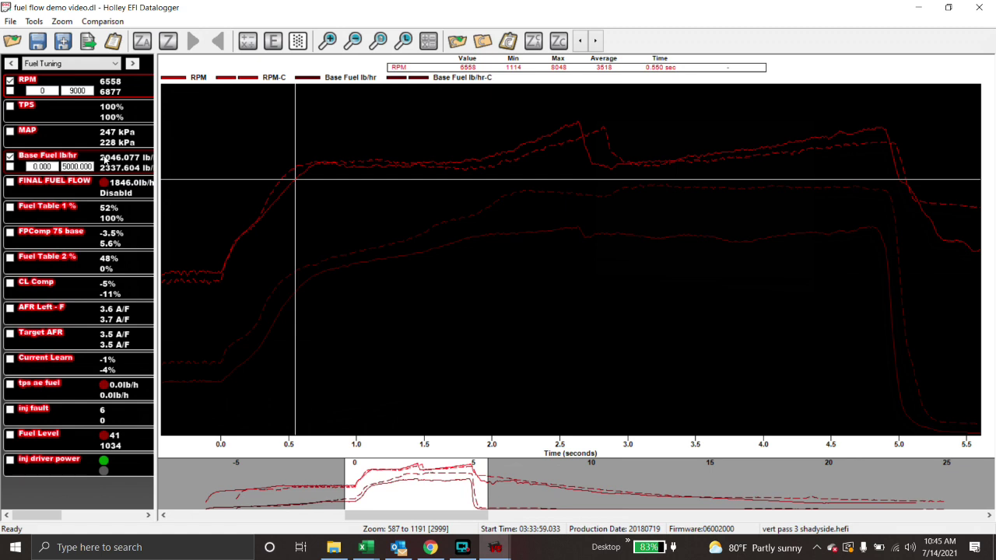
pyautogui.click(280, 207)
pyautogui.click(294, 188)
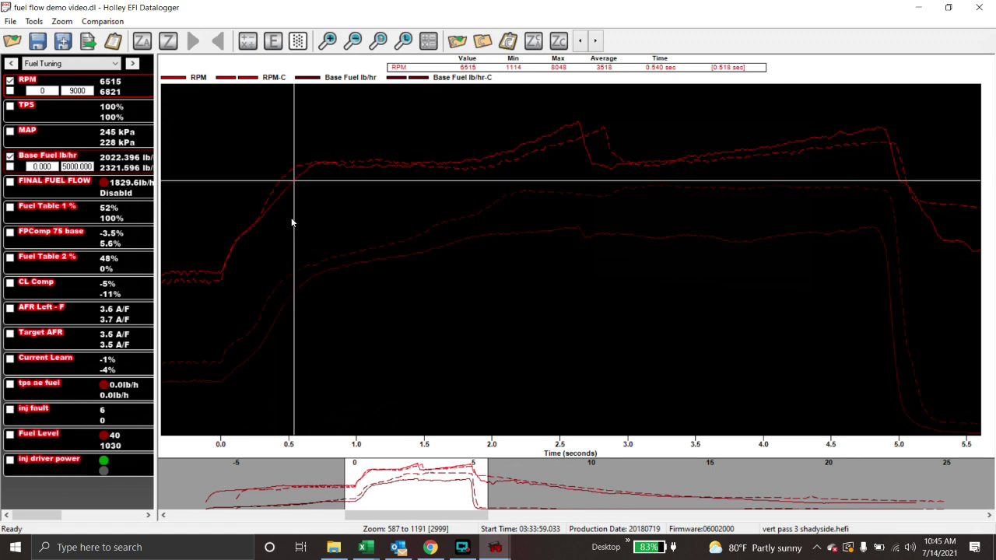
pyautogui.click(279, 208)
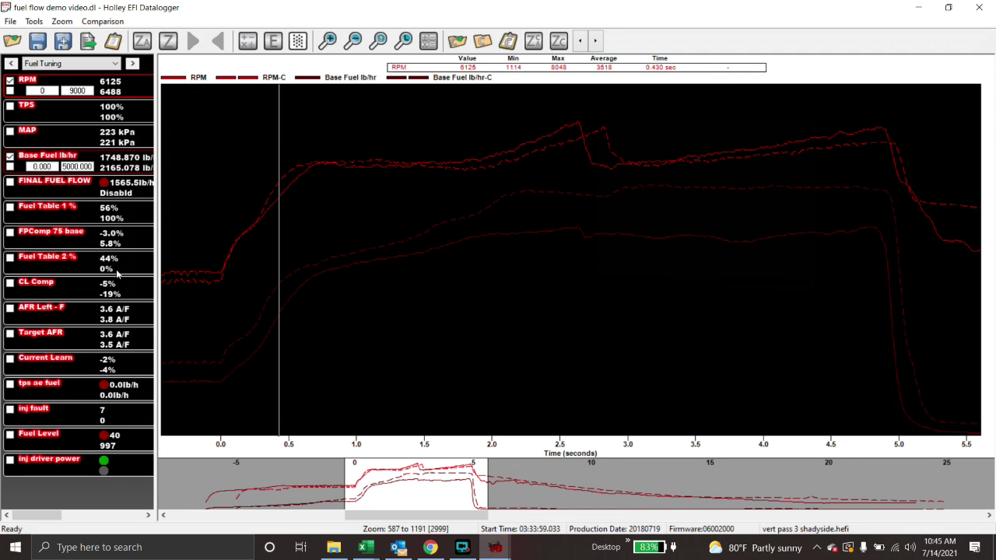
# - Read both cars' RPM and base fuel flow at 0.75, 1.07, 3.37, 3.59 and 3.70 s
pyautogui.click(322, 205)
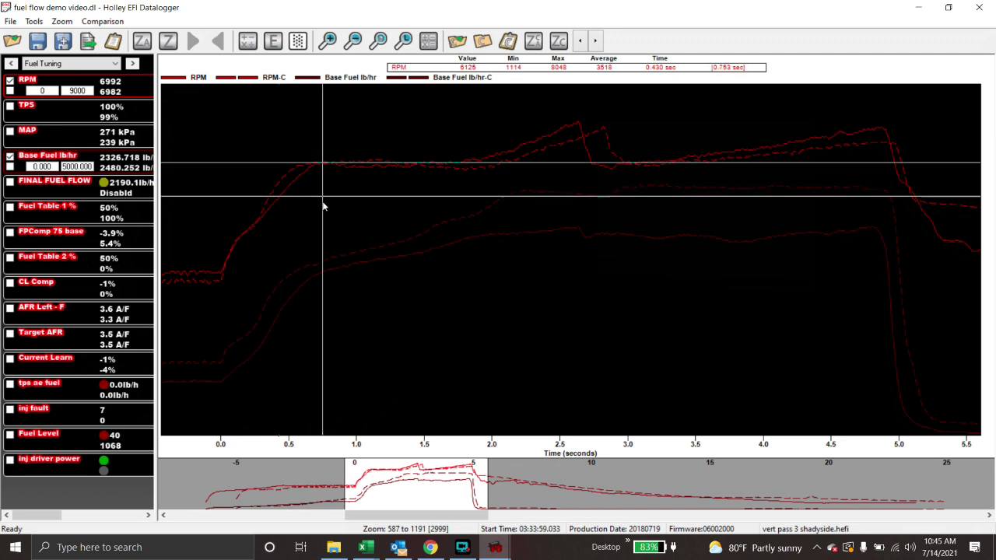
pyautogui.click(365, 204)
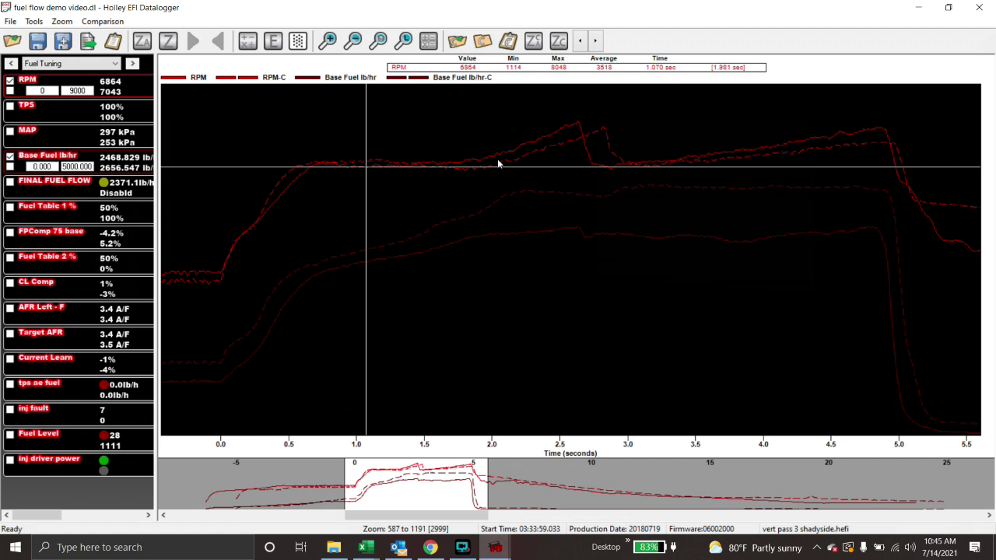
pyautogui.click(677, 123)
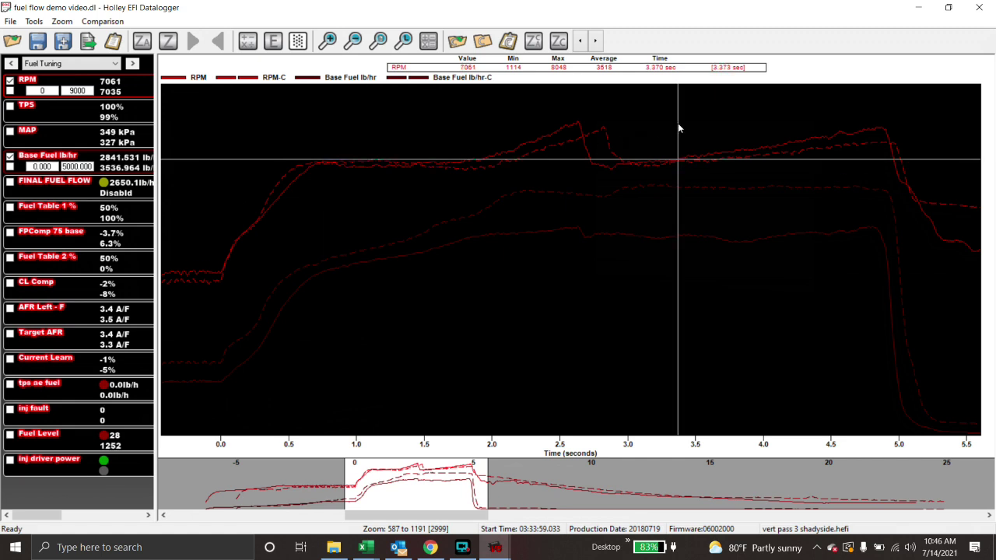
pyautogui.moveTo(683, 136); pyautogui.dragTo(707, 136)
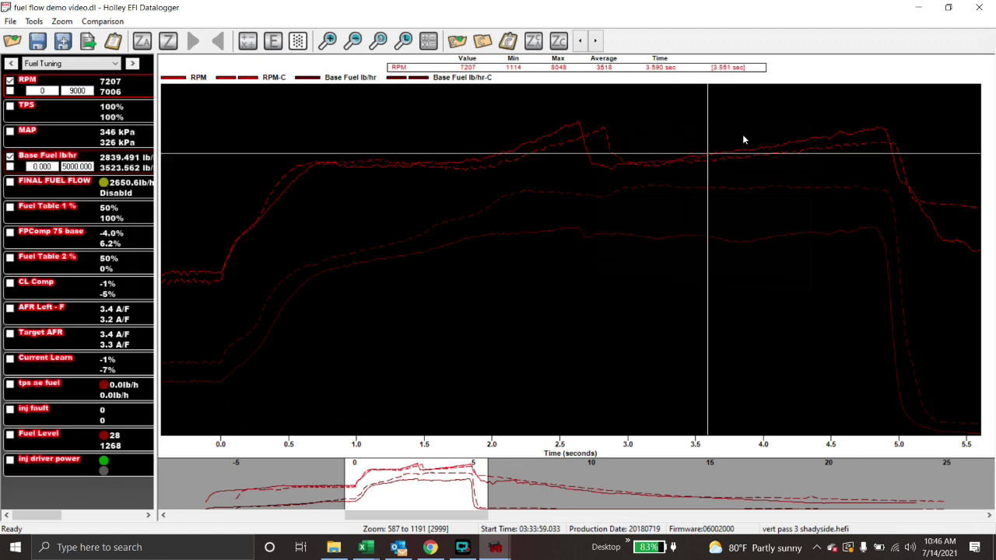
pyautogui.click(723, 136)
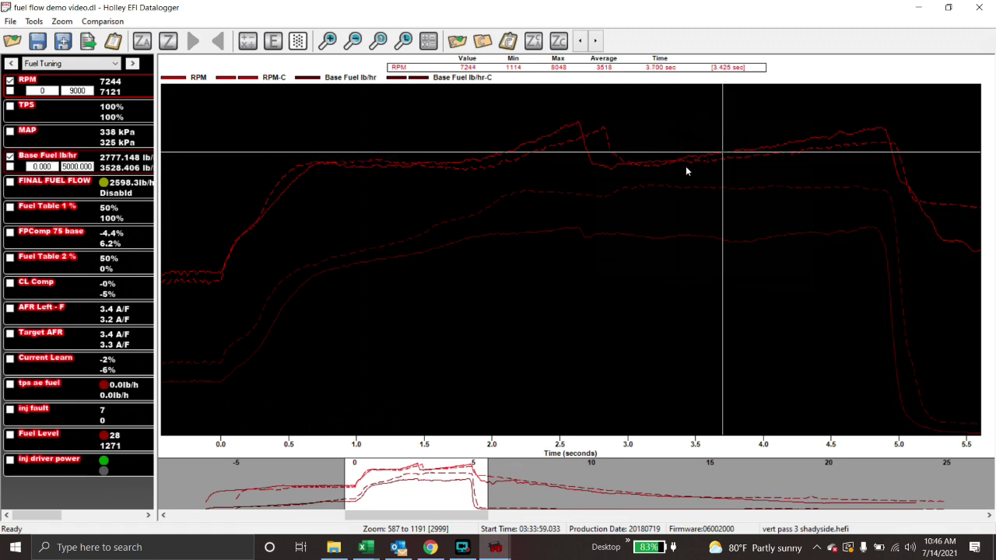
# - Read both cars' base fuel flow at about 3.1, 3.29, 3.48, 3.67 and 2.21 seconds
pyautogui.click(646, 227)
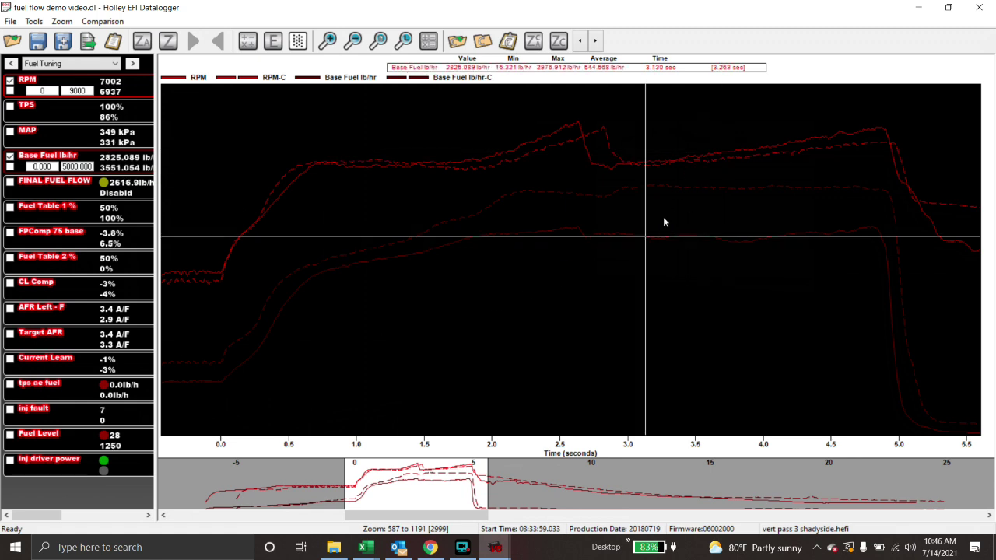
pyautogui.click(667, 207)
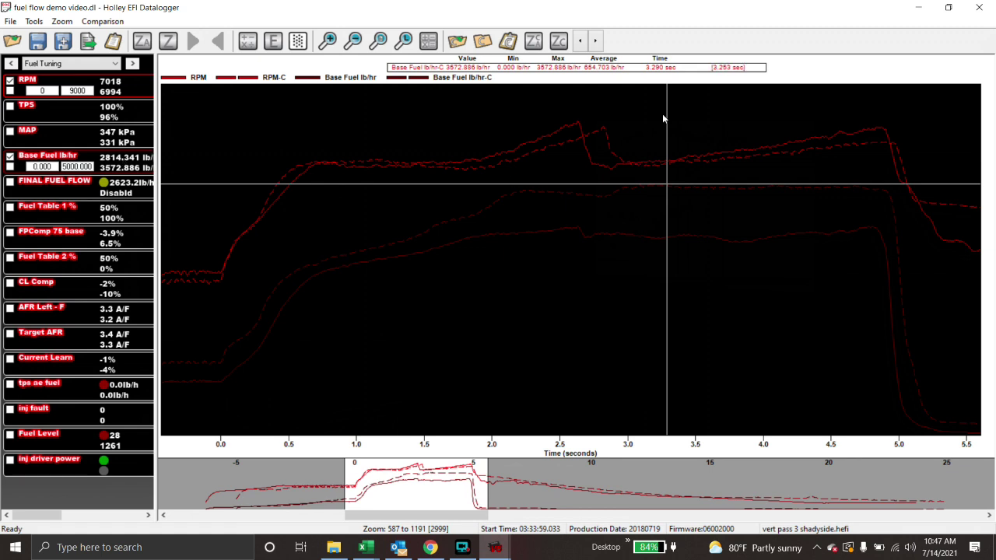
pyautogui.click(693, 134)
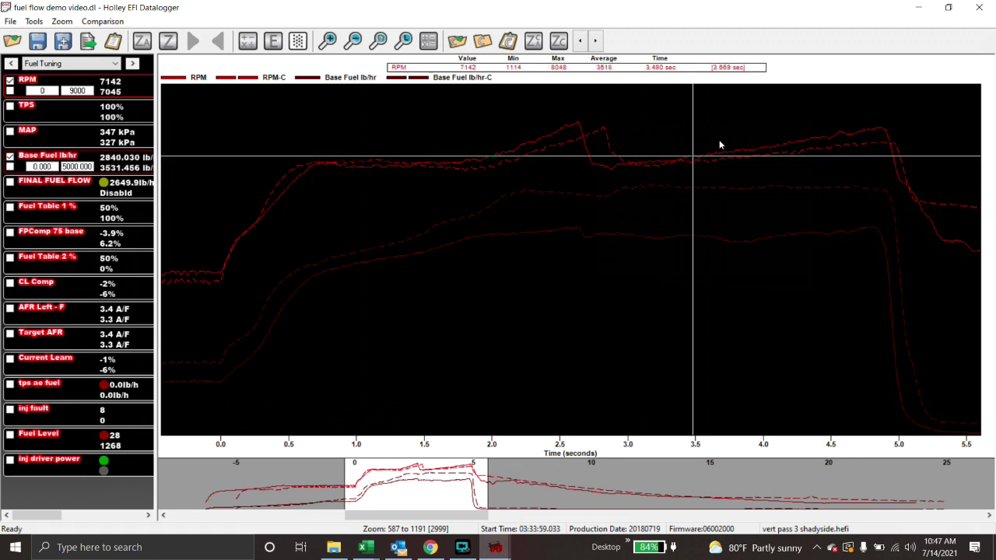
pyautogui.click(719, 141)
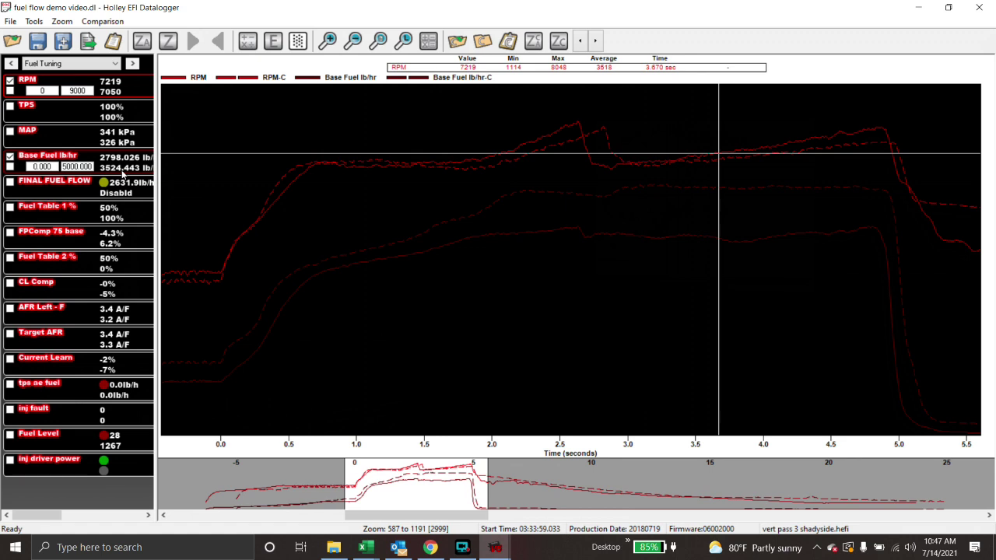
pyautogui.click(521, 185)
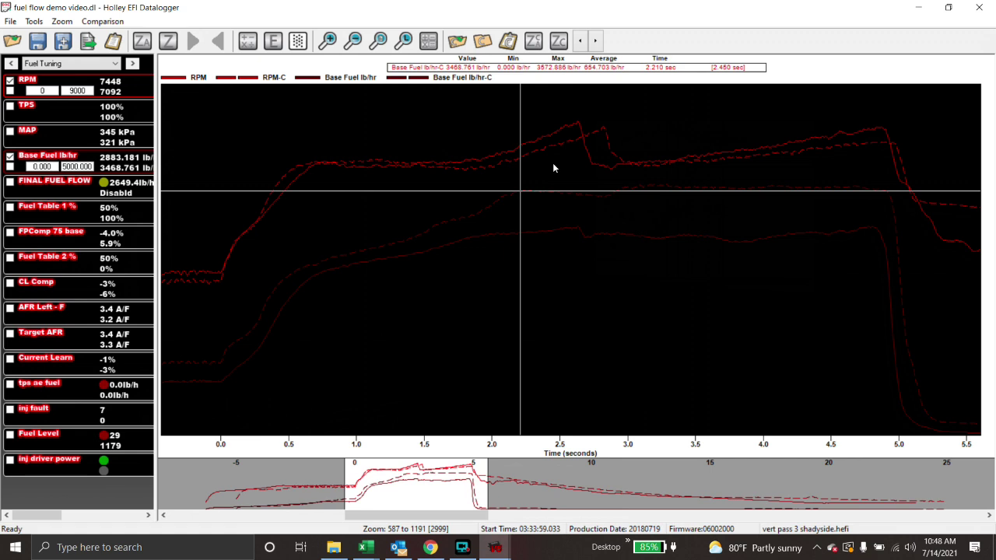
# - Read both cars' values at 3.87, 4.16 and 3.89 s, then step back through 2.89 and 2.26 s to 1.70 s
pyautogui.click(745, 198)
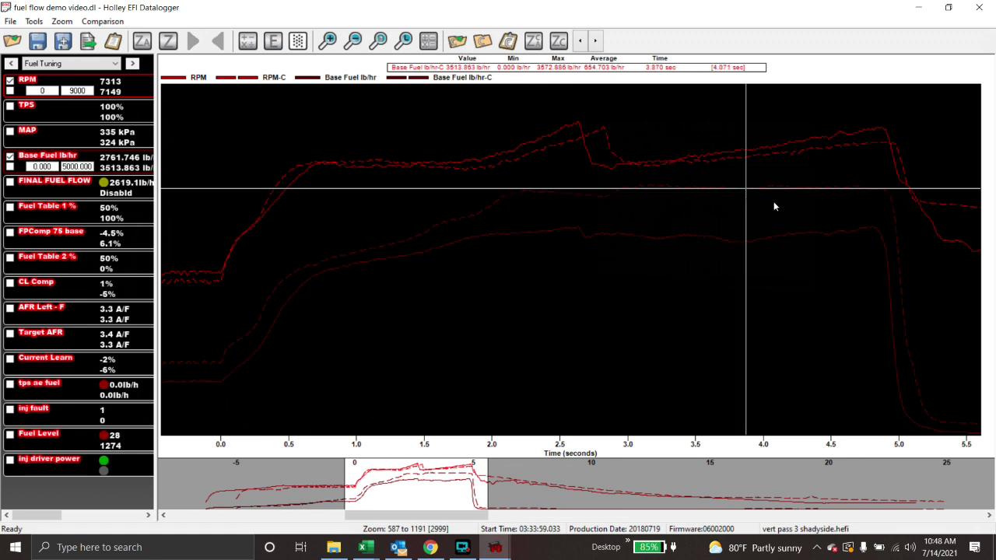
pyautogui.click(785, 221)
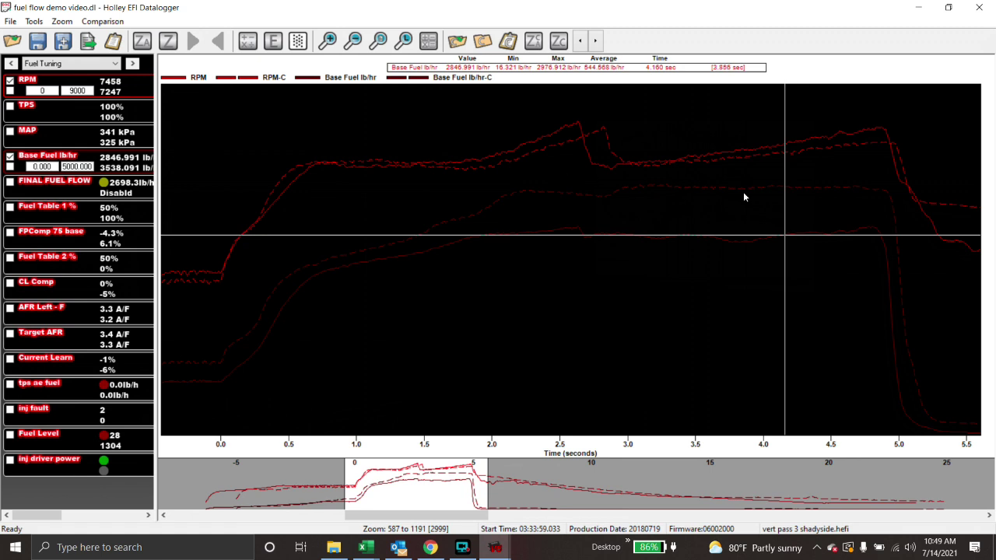
pyautogui.click(750, 212)
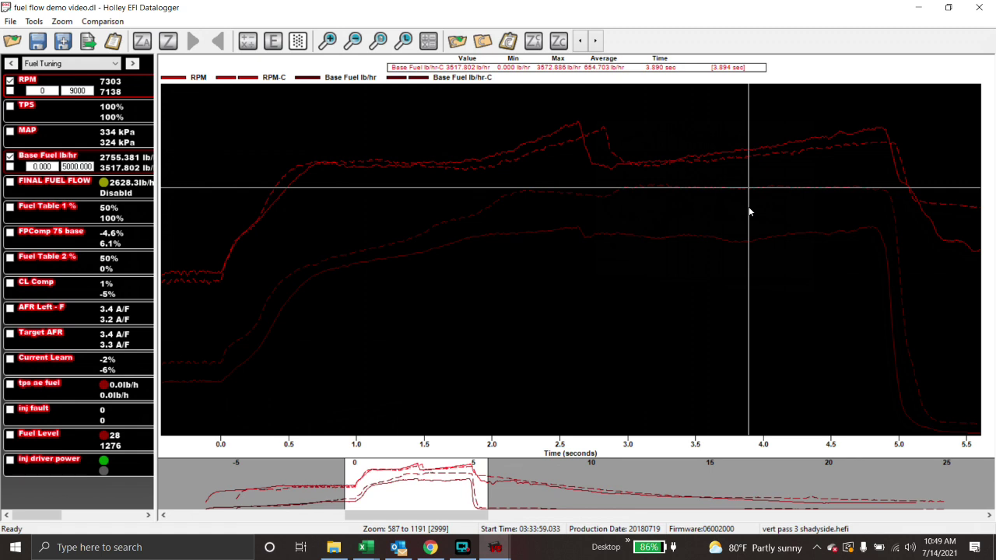
pyautogui.click(662, 207)
pyautogui.click(613, 203)
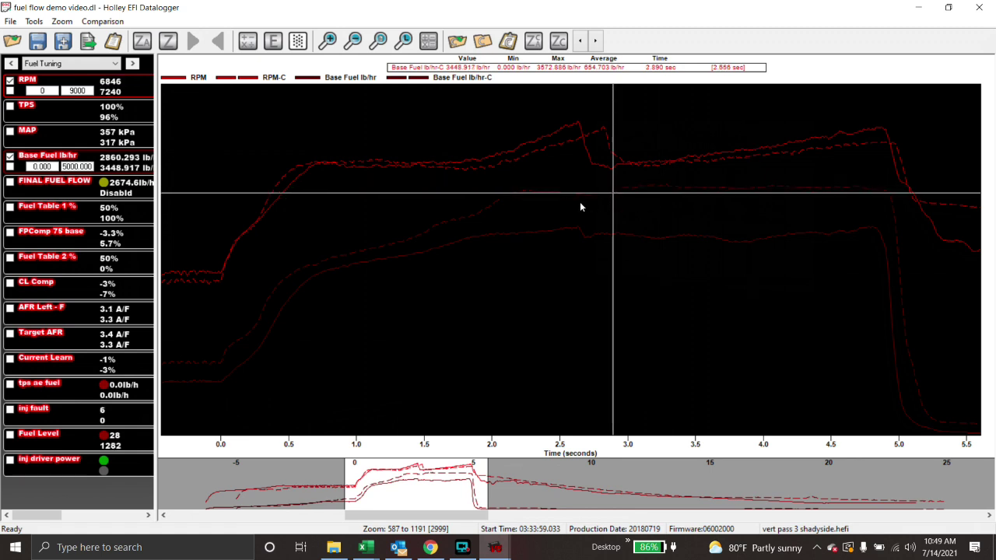
pyautogui.click(578, 205)
pyautogui.click(561, 211)
pyautogui.click(528, 209)
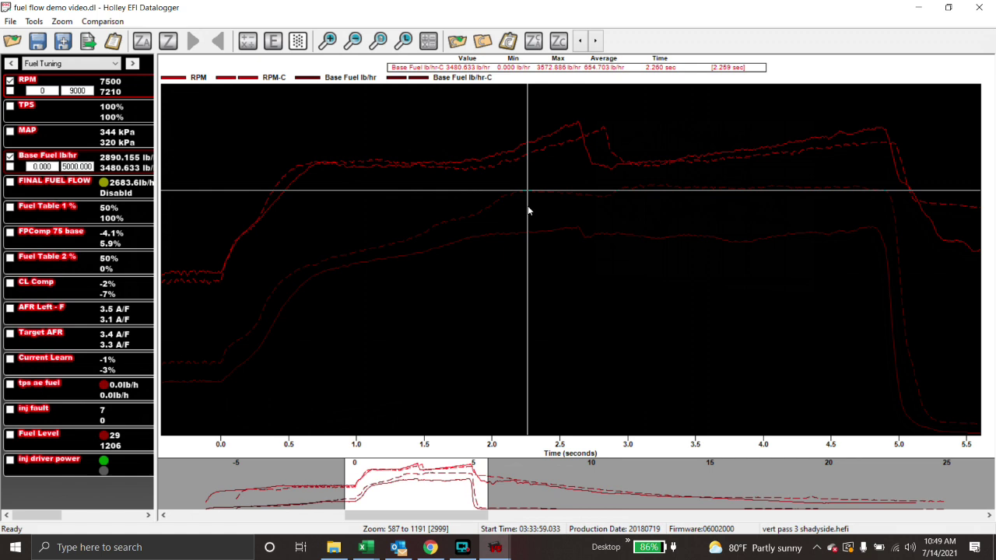
pyautogui.click(452, 184)
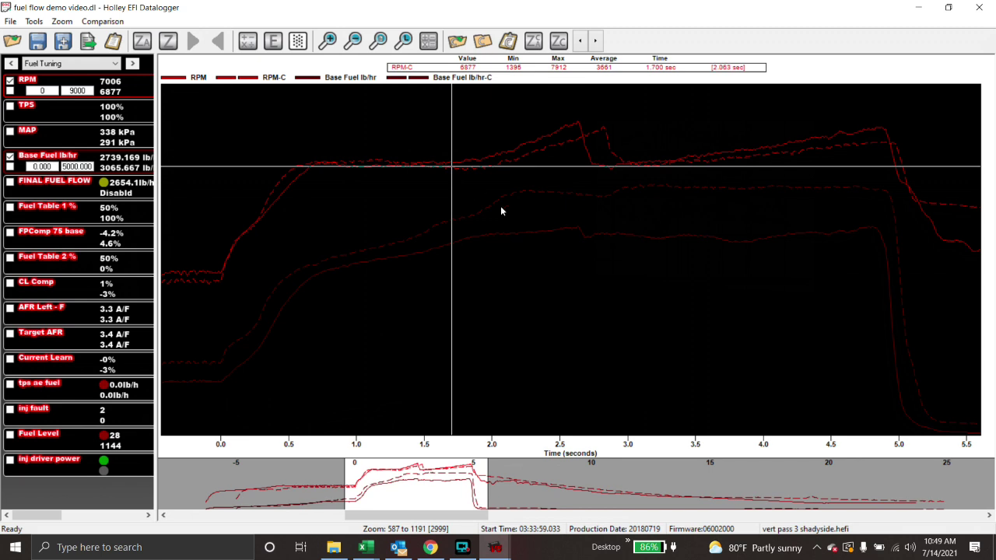
# - Read base fuel flow near 3.9 and 4.13 seconds, then move the marker to about 3.07 s on RPM
pyautogui.click(752, 226)
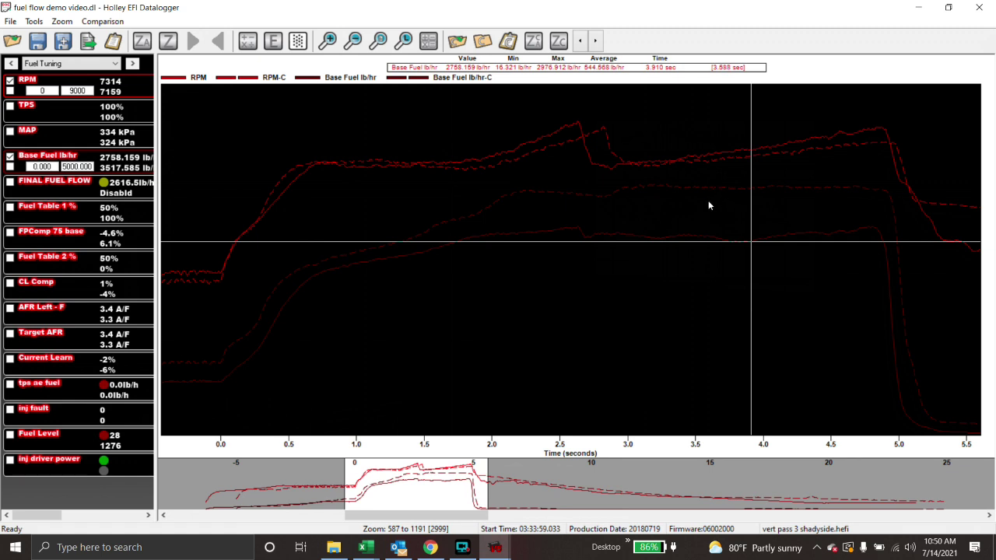
pyautogui.click(780, 220)
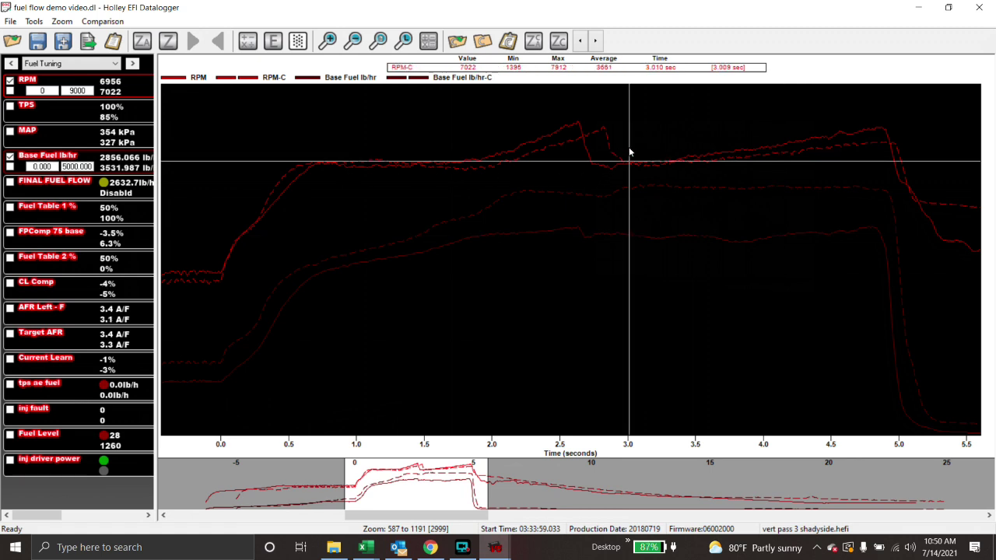
pyautogui.moveTo(629, 149); pyautogui.dragTo(651, 153)
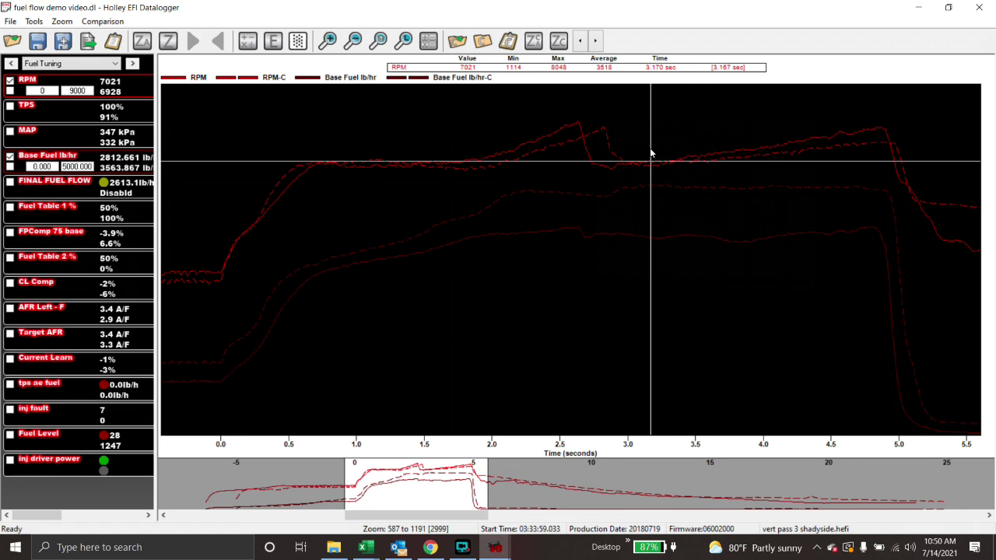
# - Read both cars' RPM at 3.75 seconds: 7266 versus 7127
pyautogui.click(730, 129)
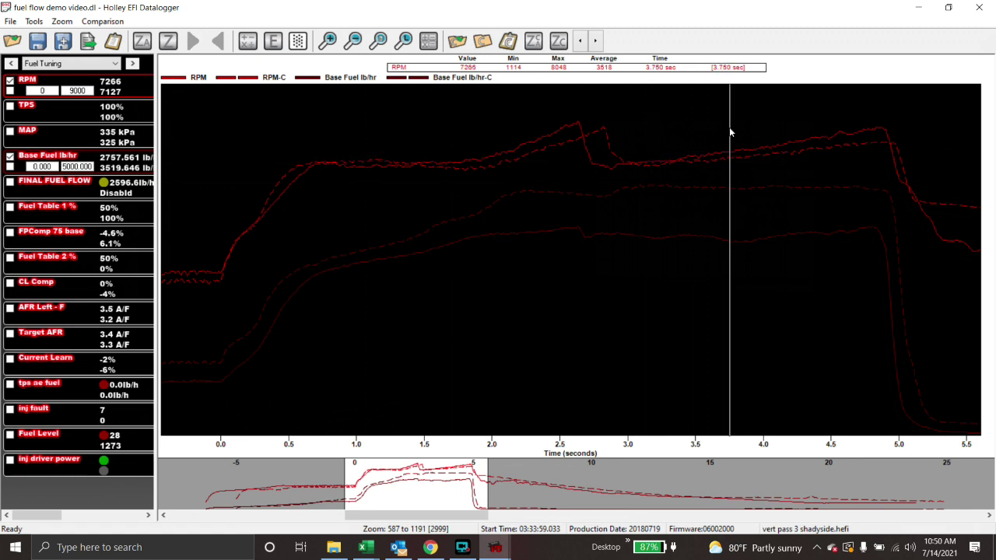